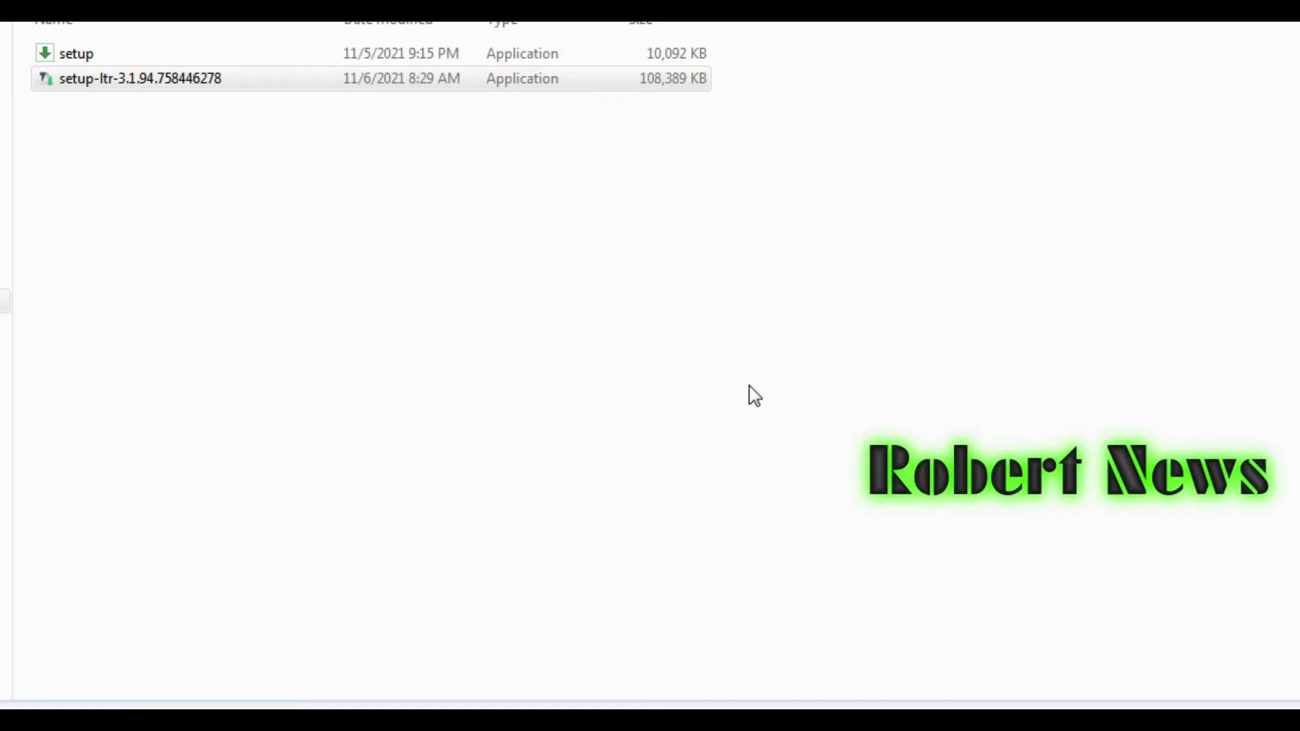
# - Launch the setup-ltr-3.1.94 installer from Windows Explorer
pyautogui.click(194, 90)
pyautogui.doubleClick(193, 81)
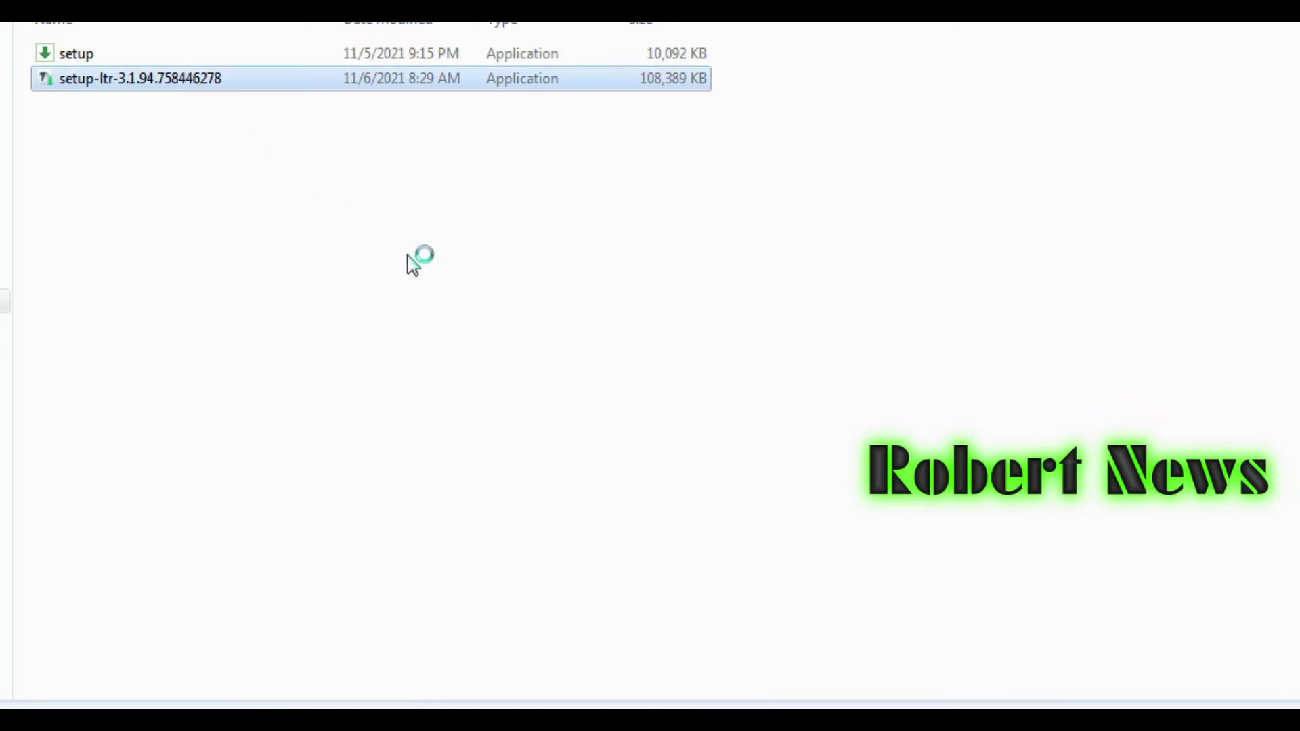
# - Allow the installer to run, choose English, and accept the license agreement
pyautogui.click(679, 360)
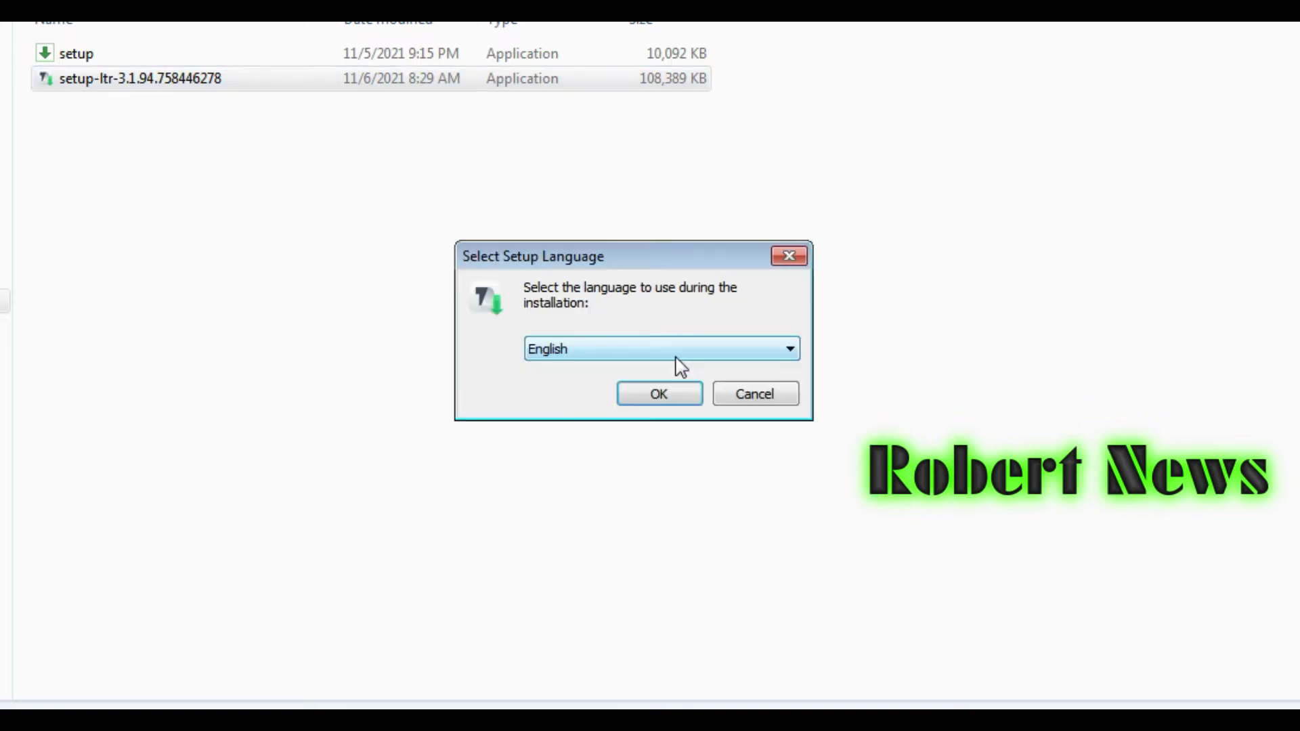
pyautogui.click(640, 396)
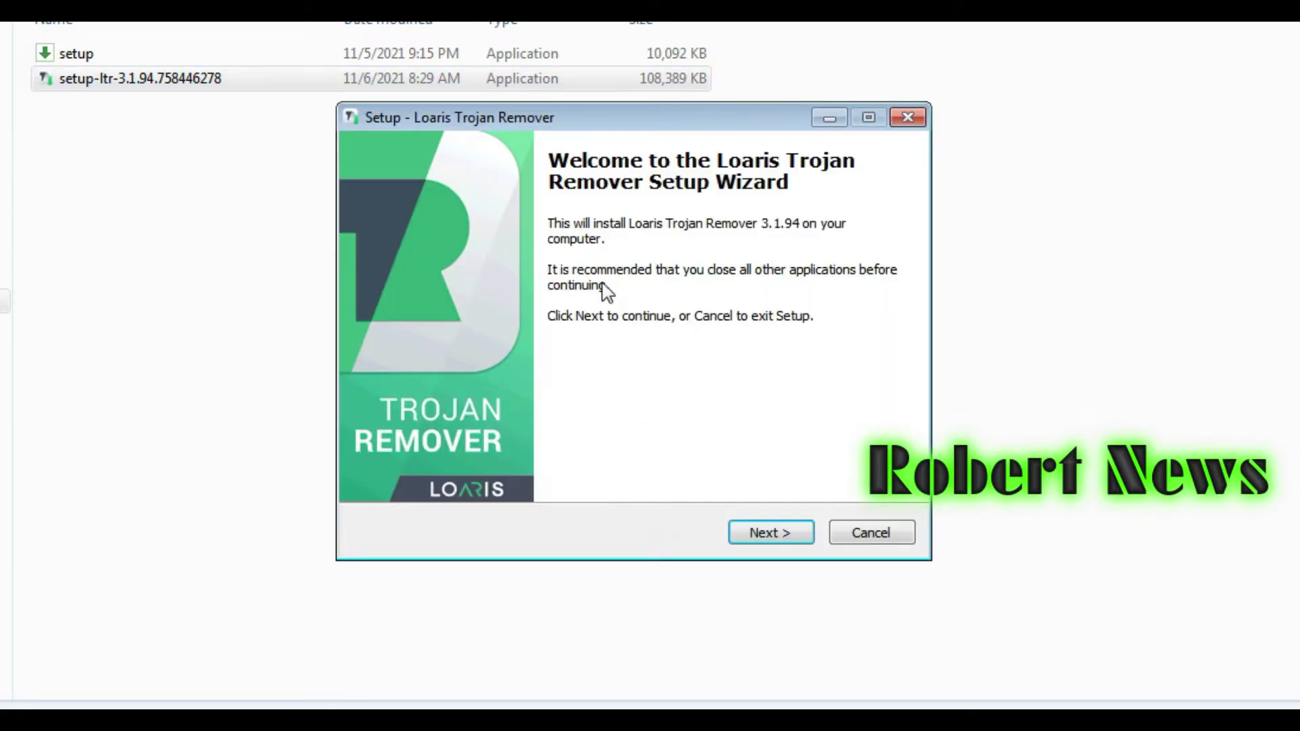
pyautogui.click(763, 539)
pyautogui.click(529, 463)
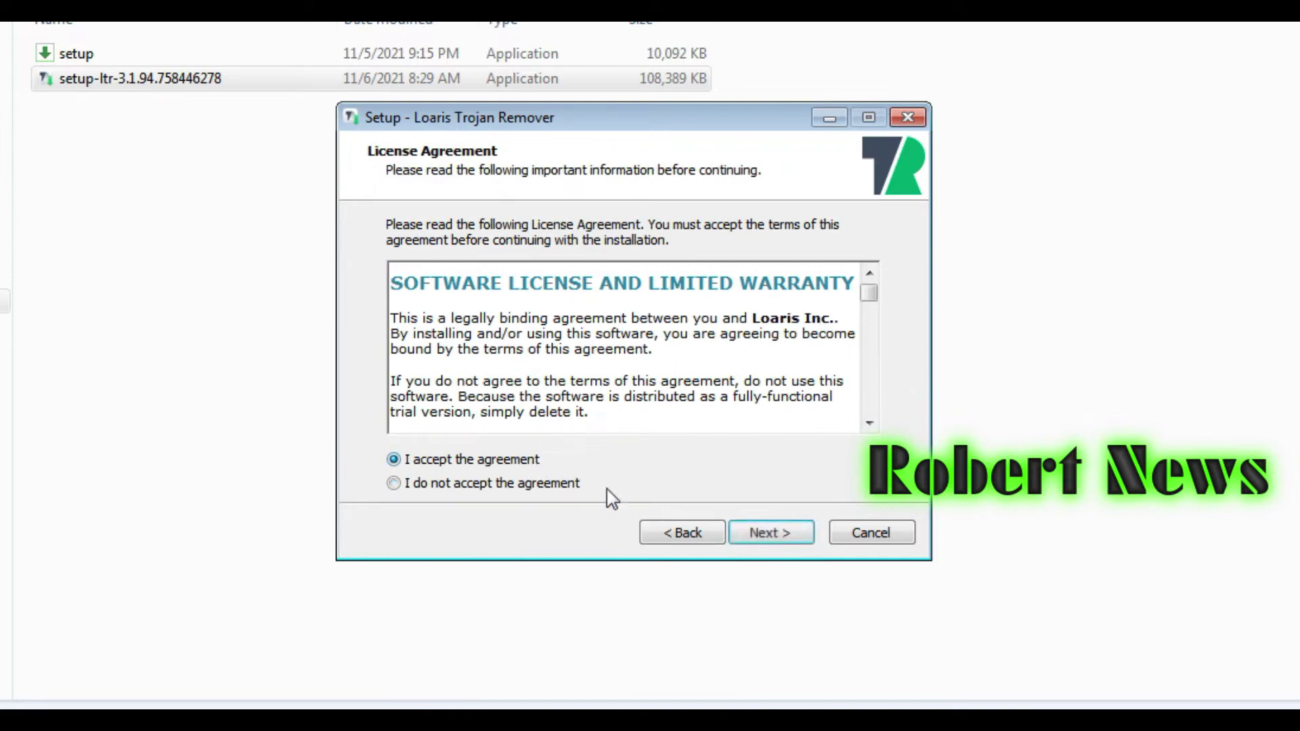
# - Keep the default install and shortcut folders and the desktop icon, install, and launch Loaris
pyautogui.click(766, 545)
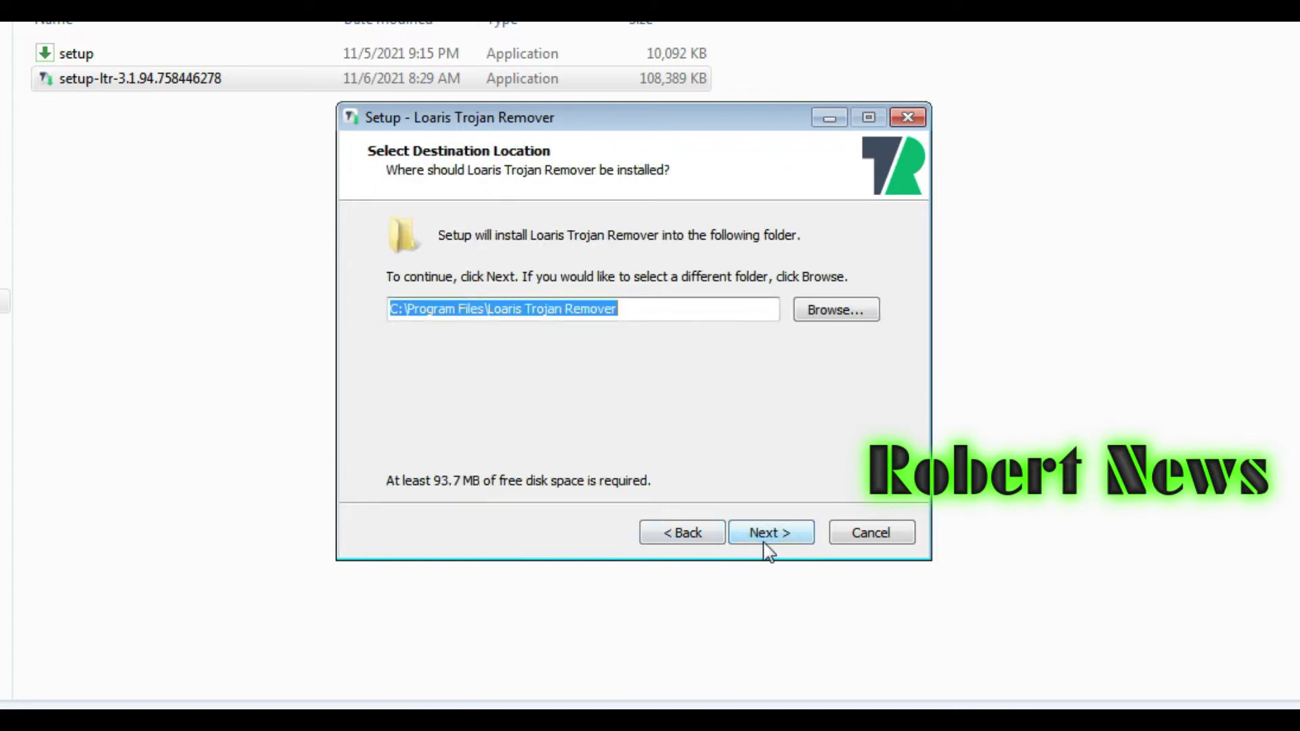
pyautogui.click(767, 549)
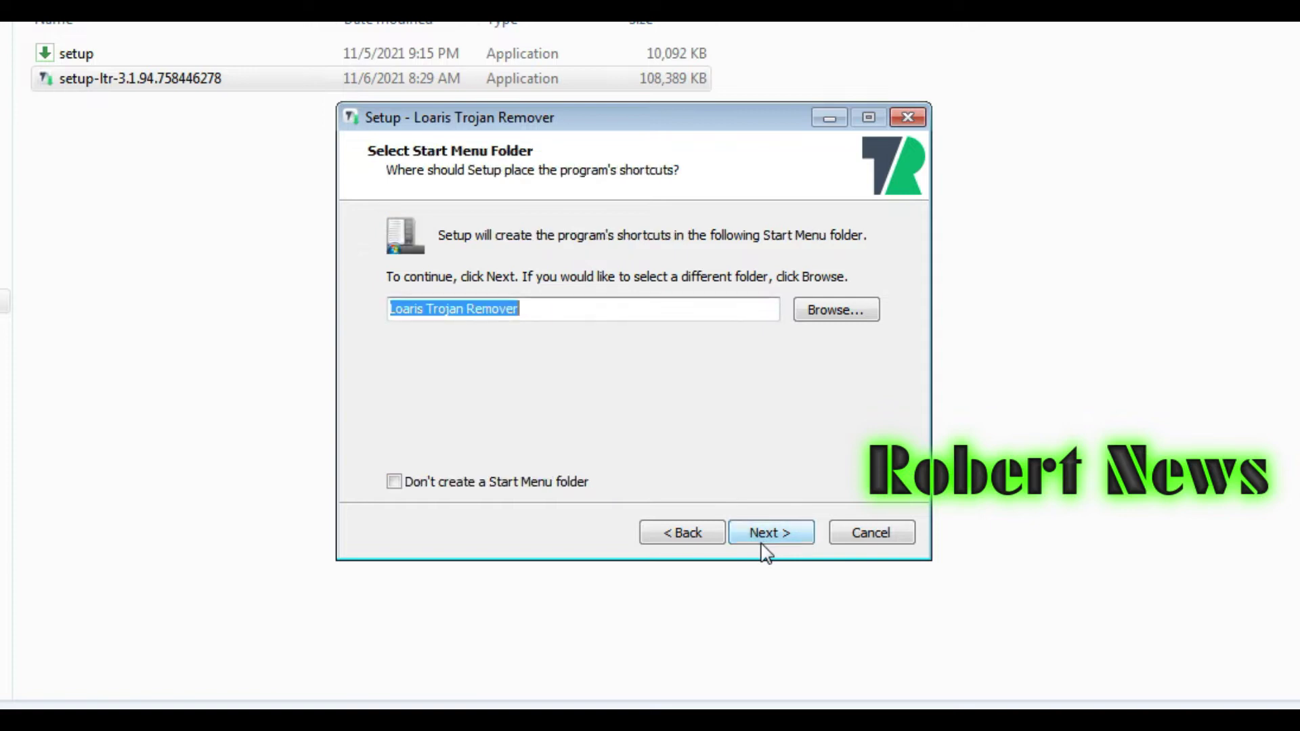
pyautogui.click(765, 550)
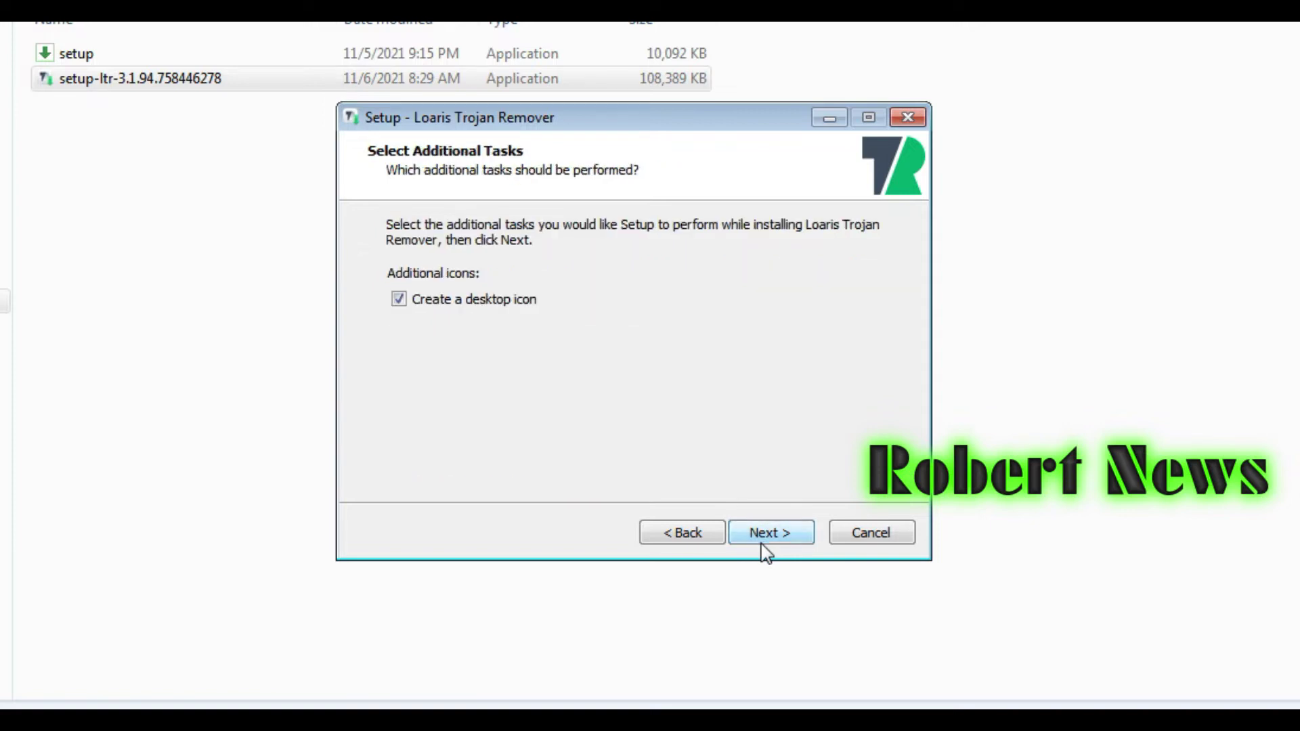
pyautogui.click(766, 550)
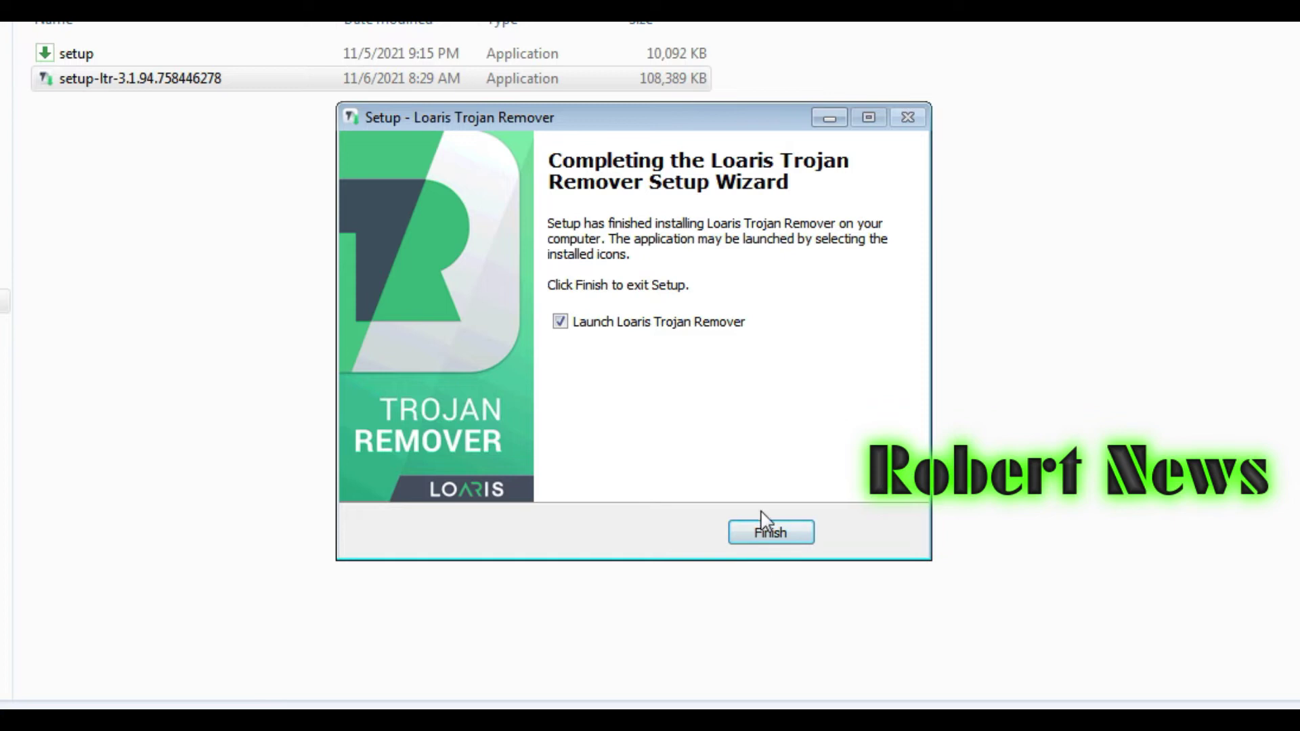
pyautogui.click(768, 528)
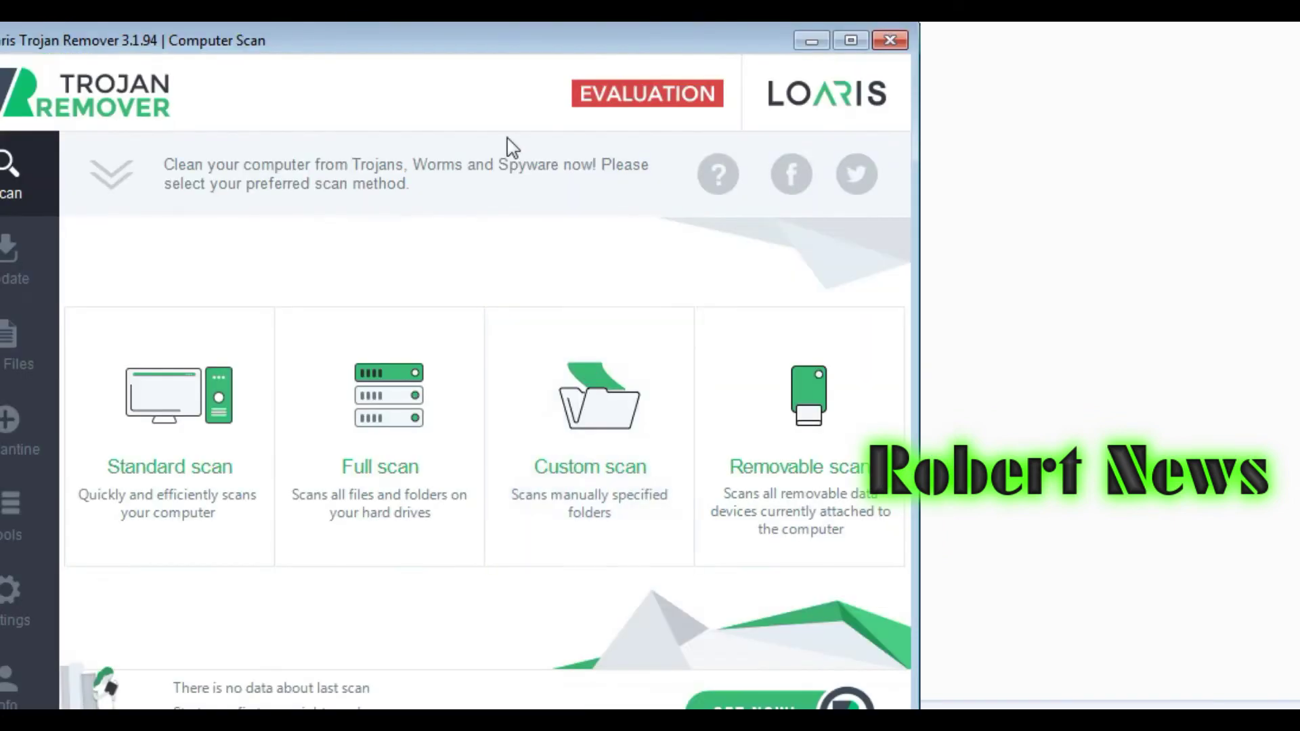
# - Start a standard scan, then cancel it and close its results
pyautogui.moveTo(457, 43); pyautogui.dragTo(633, 55)
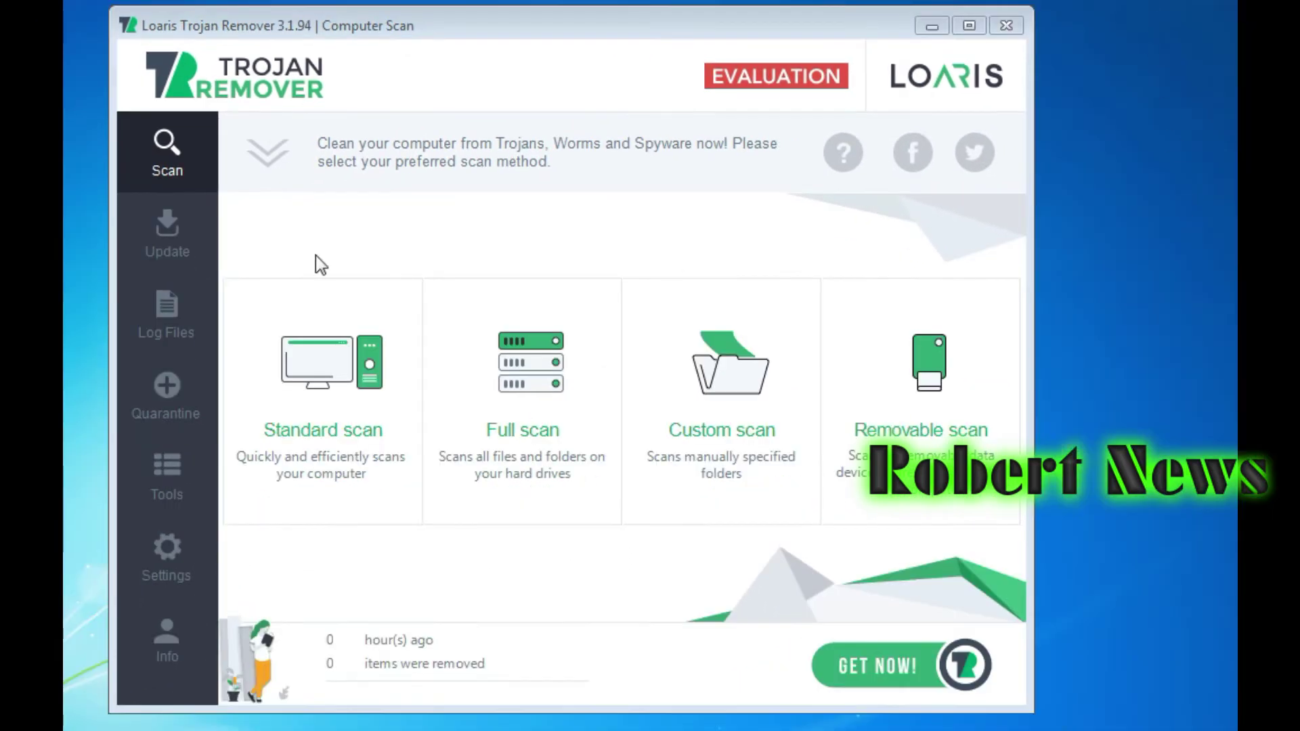
pyautogui.click(330, 408)
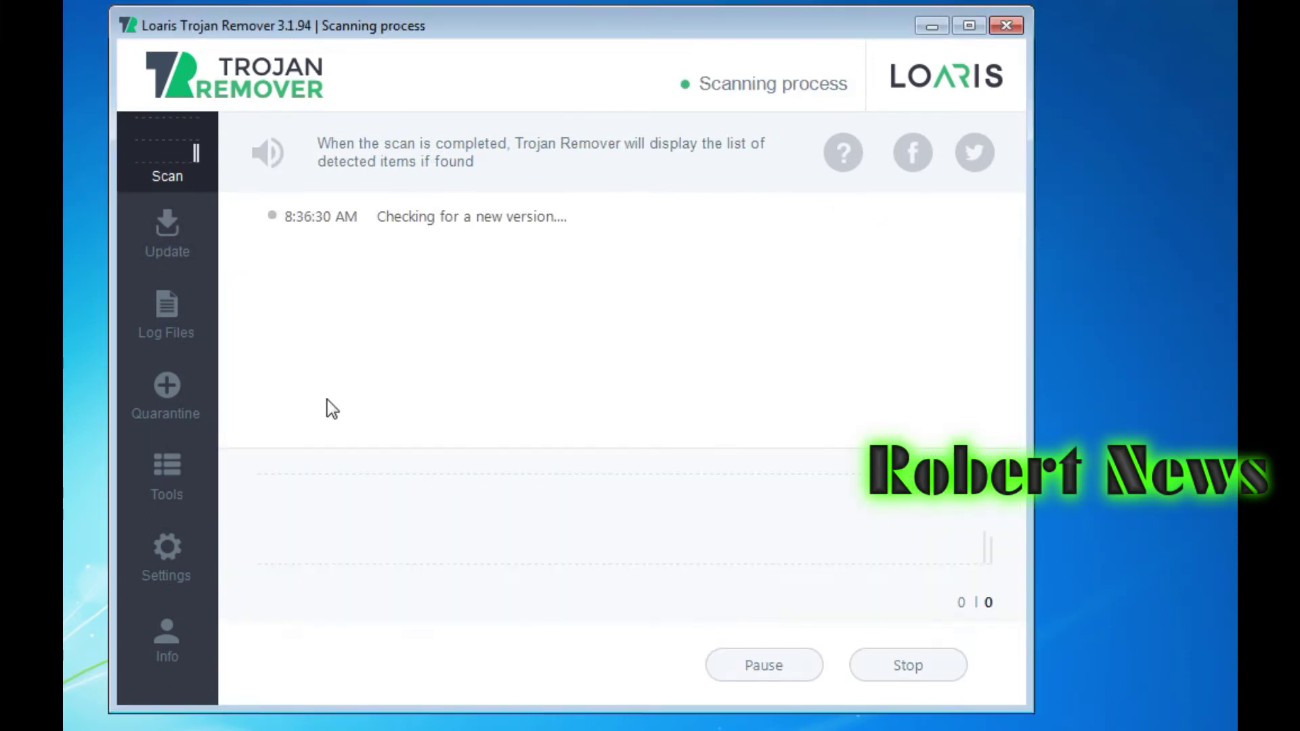
pyautogui.click(941, 676)
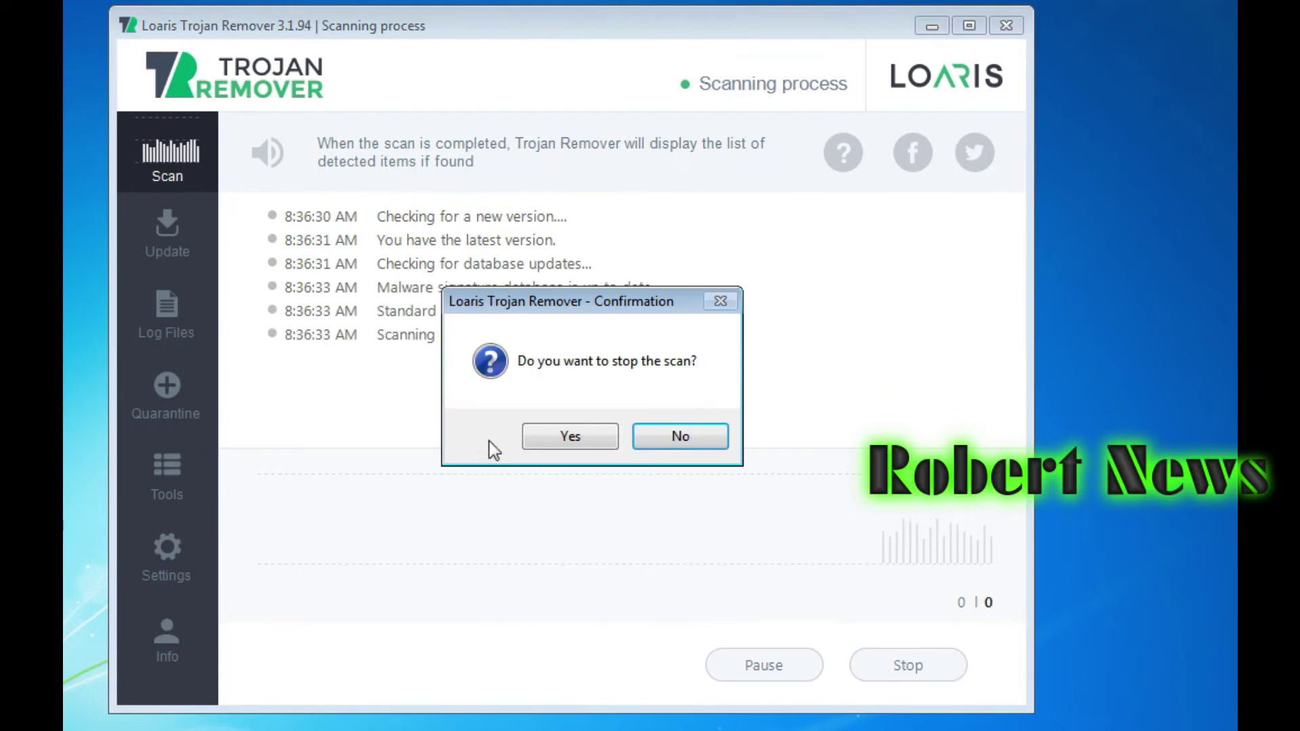
pyautogui.click(554, 437)
pyautogui.click(168, 165)
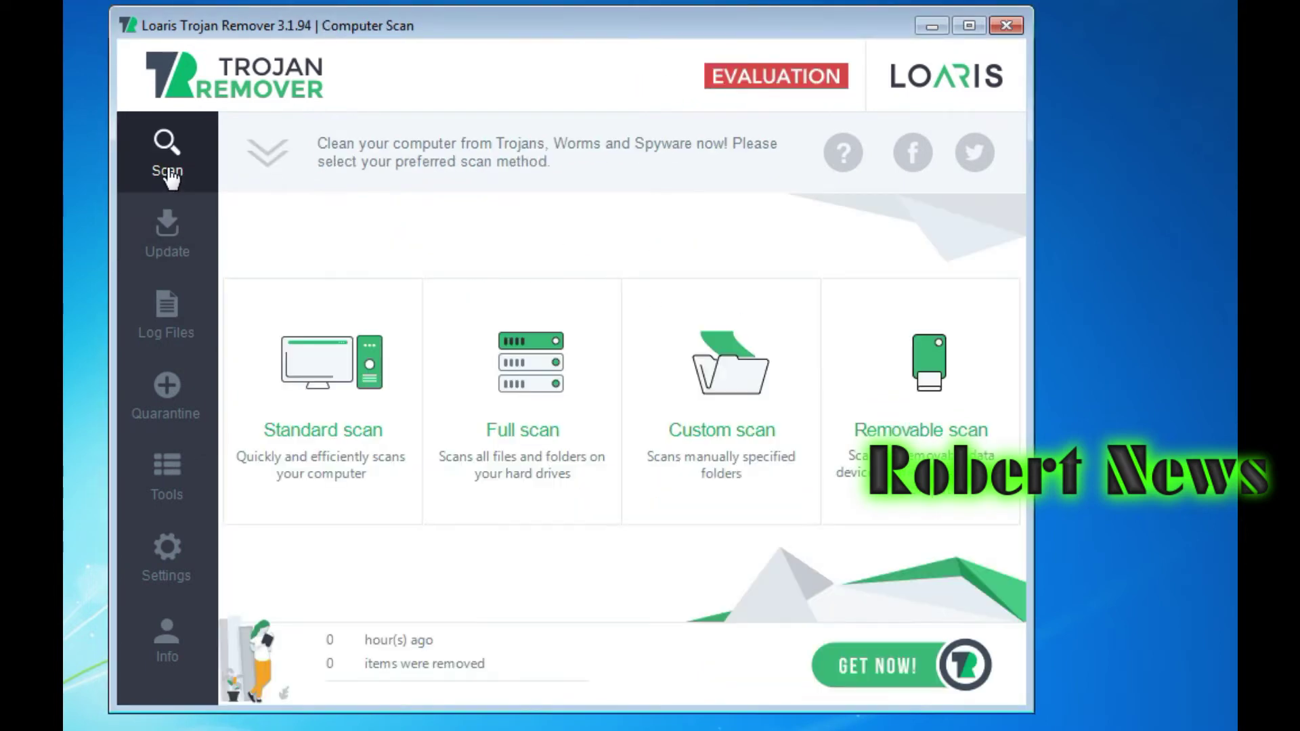
# - Start a full scan, cancel it, and bring up the custom scan setup
pyautogui.click(588, 391)
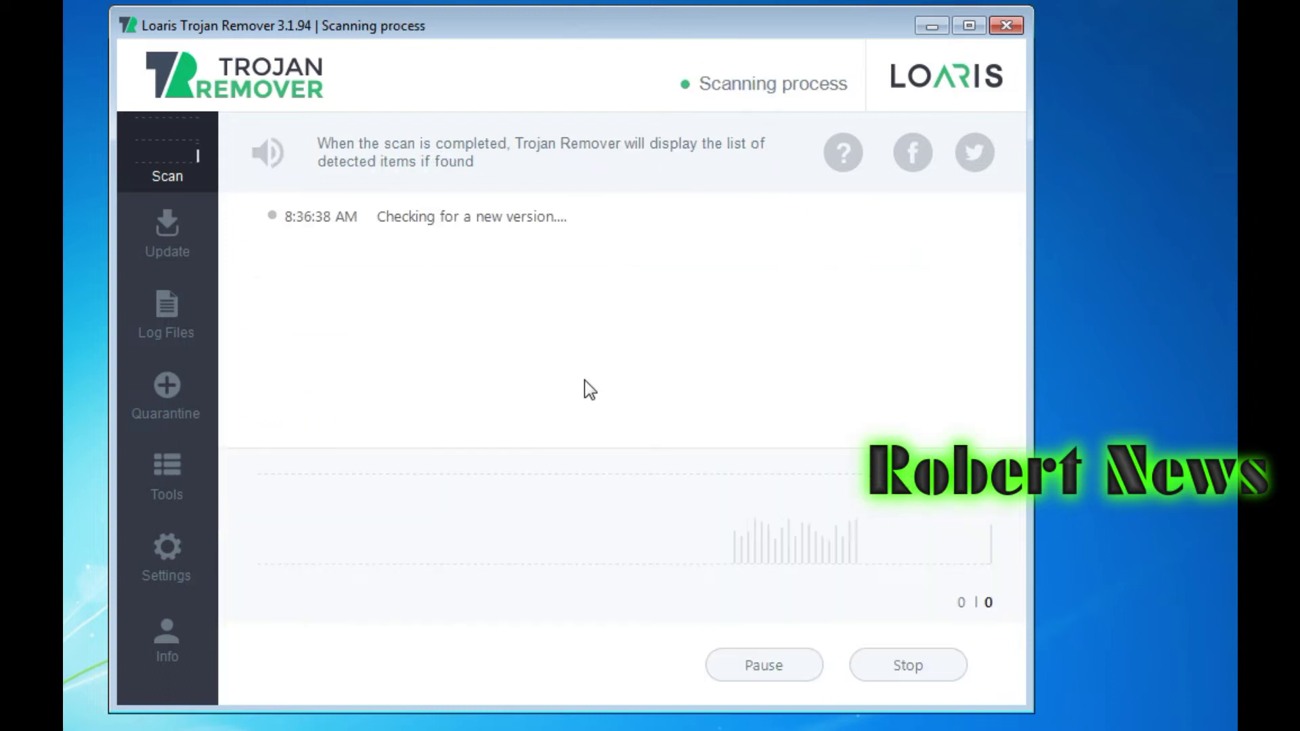
pyautogui.click(869, 667)
pyautogui.click(572, 435)
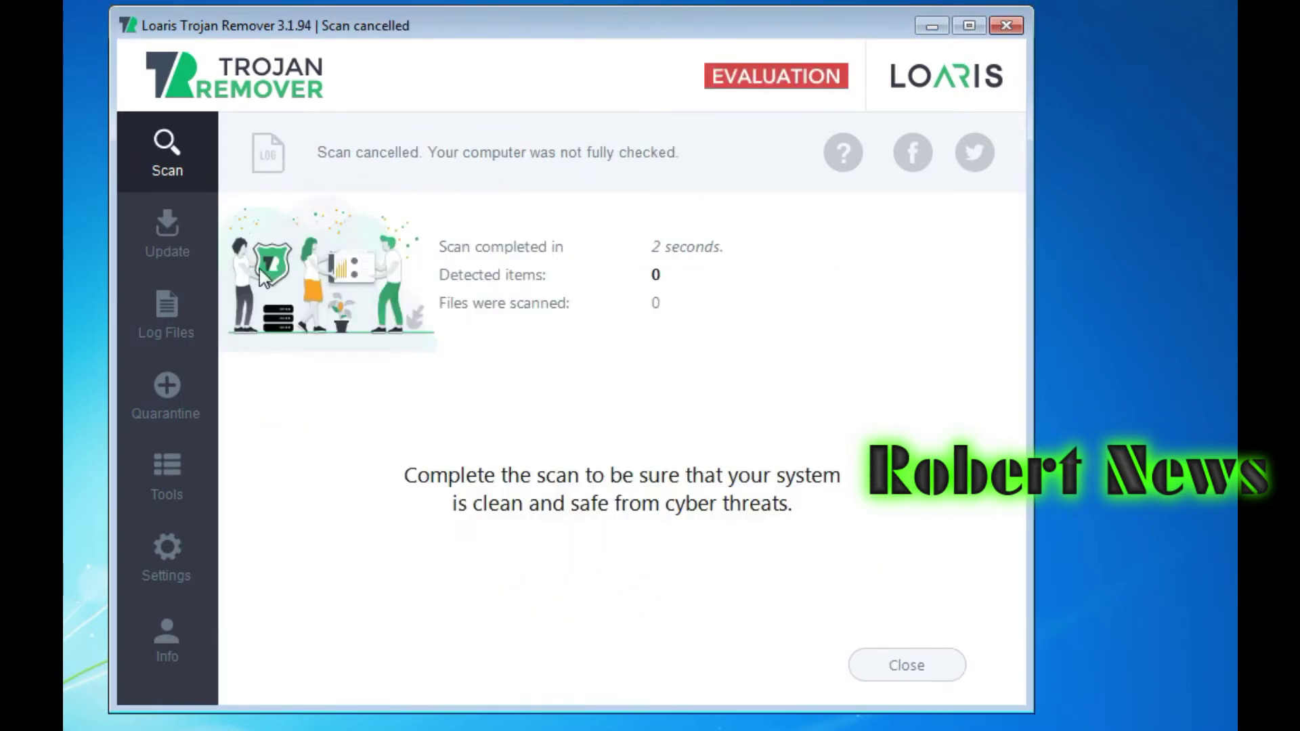
pyautogui.click(181, 155)
pyautogui.click(662, 342)
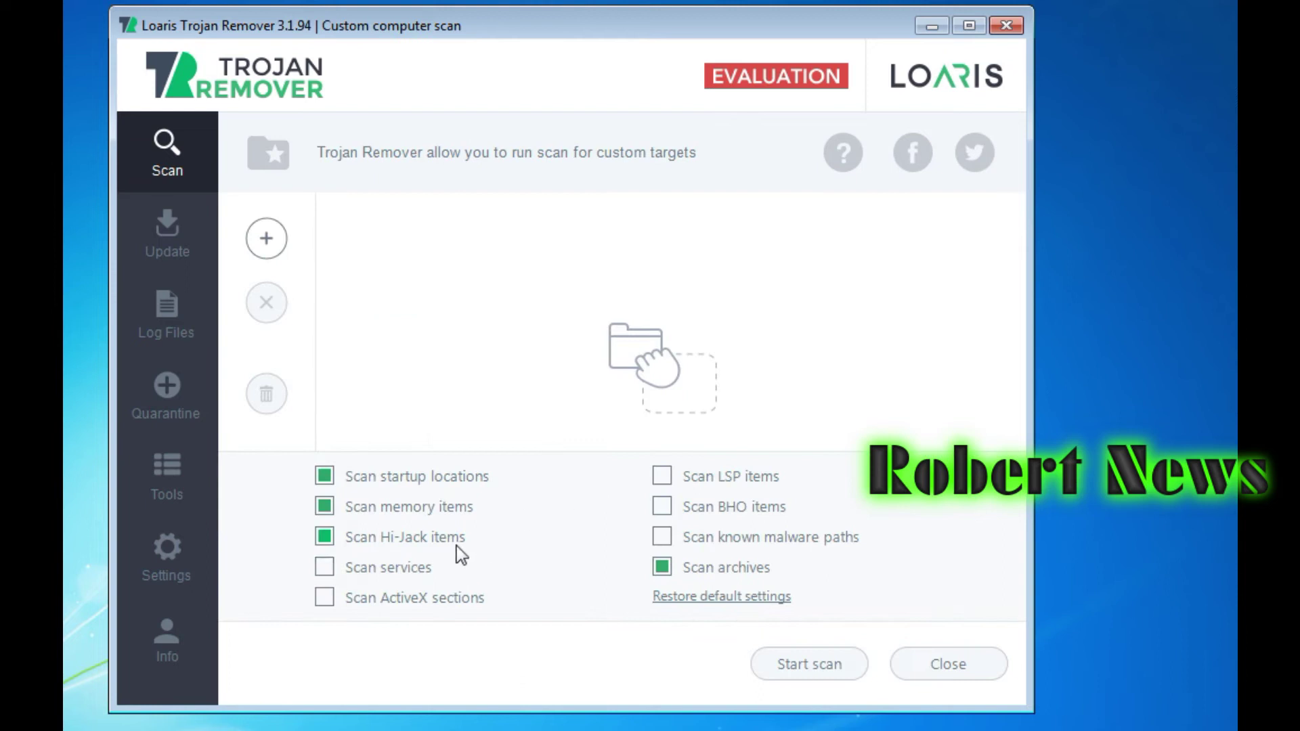
# - Add the C:\DRIVERS folder as the custom scan target
pyautogui.click(661, 368)
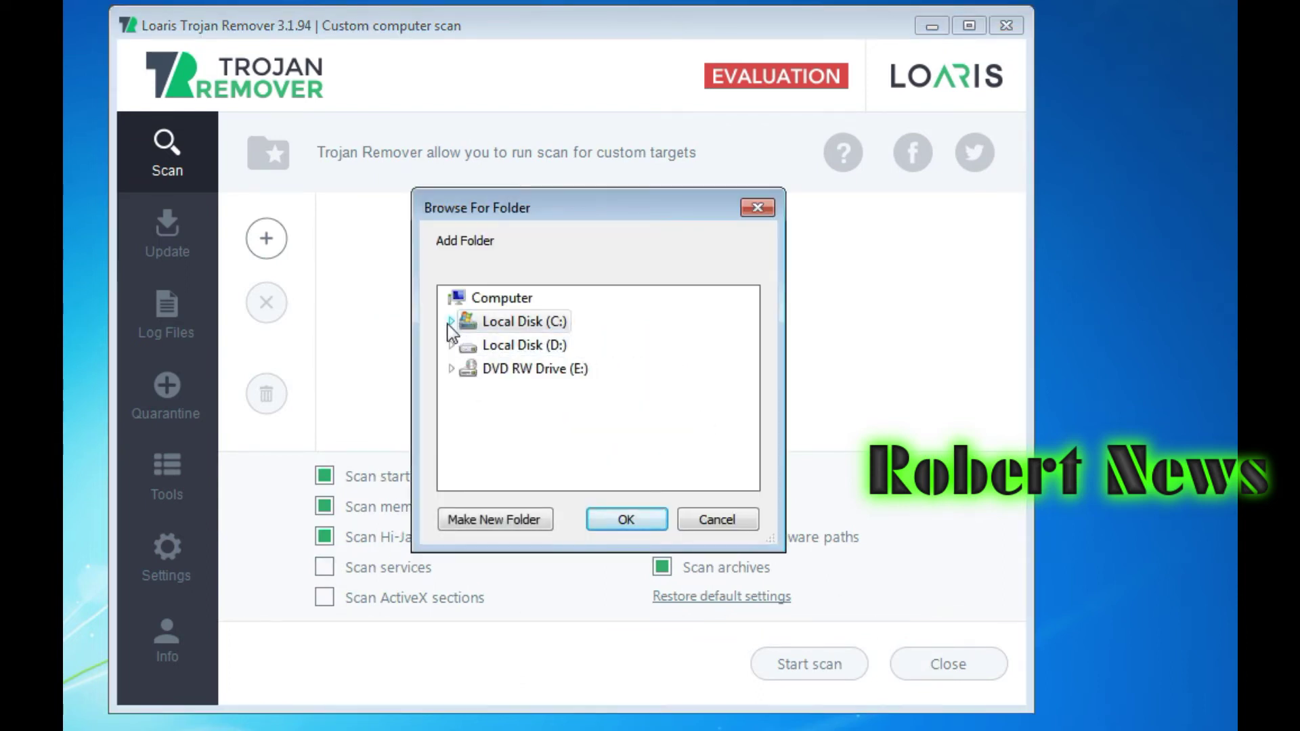
pyautogui.click(468, 321)
pyautogui.click(514, 369)
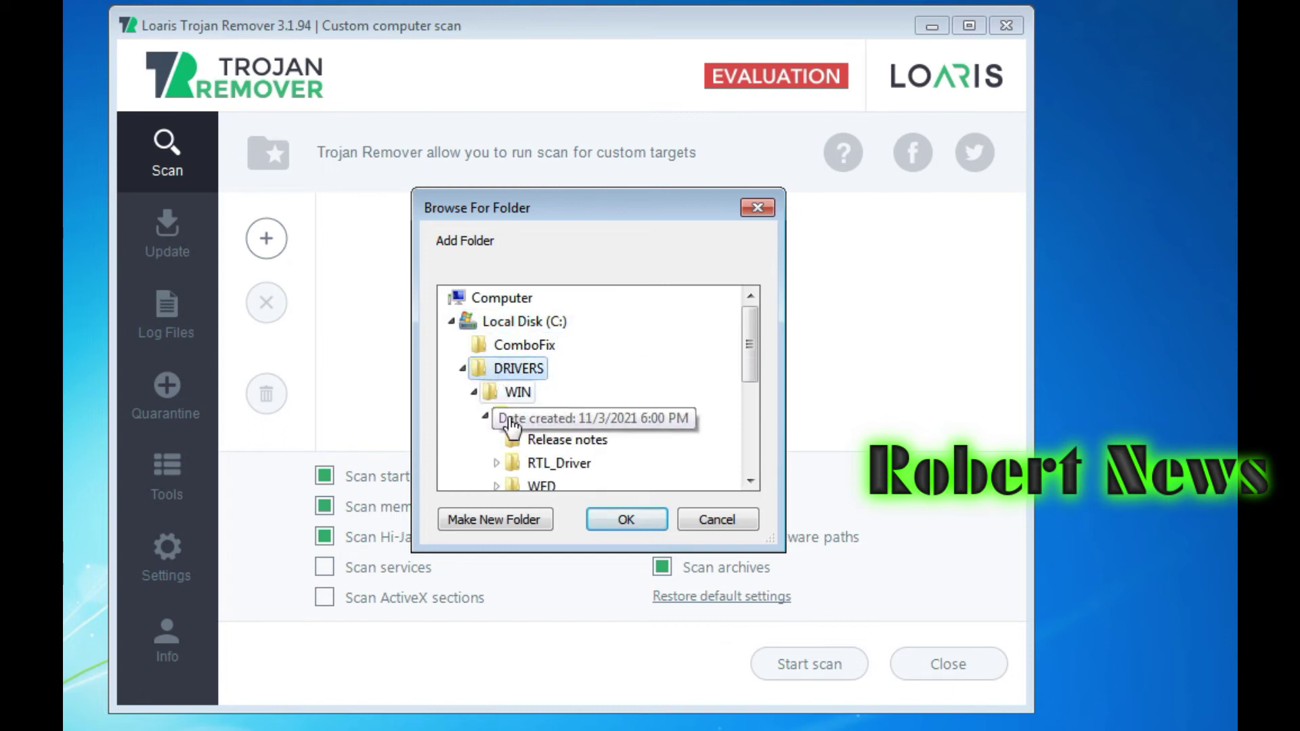
pyautogui.click(618, 527)
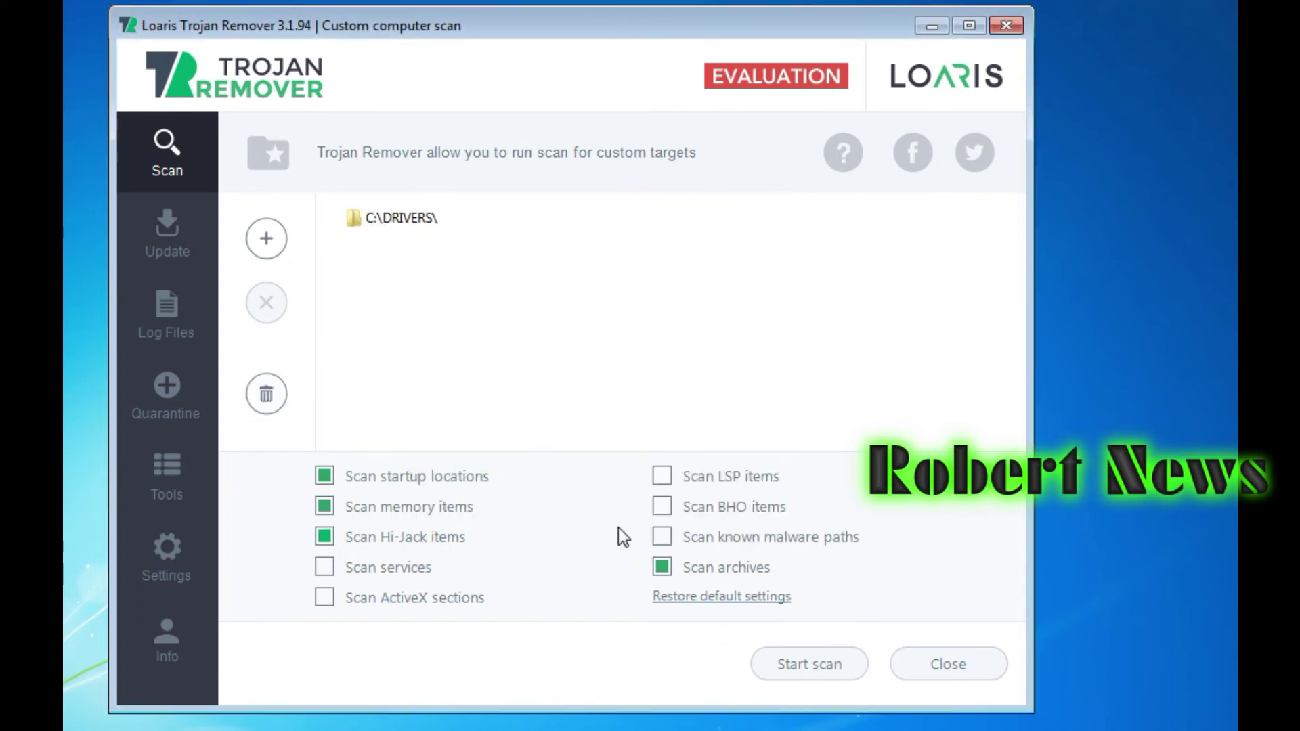
# - Start the DRIVERS scan, cancel it, and close the results
pyautogui.click(825, 668)
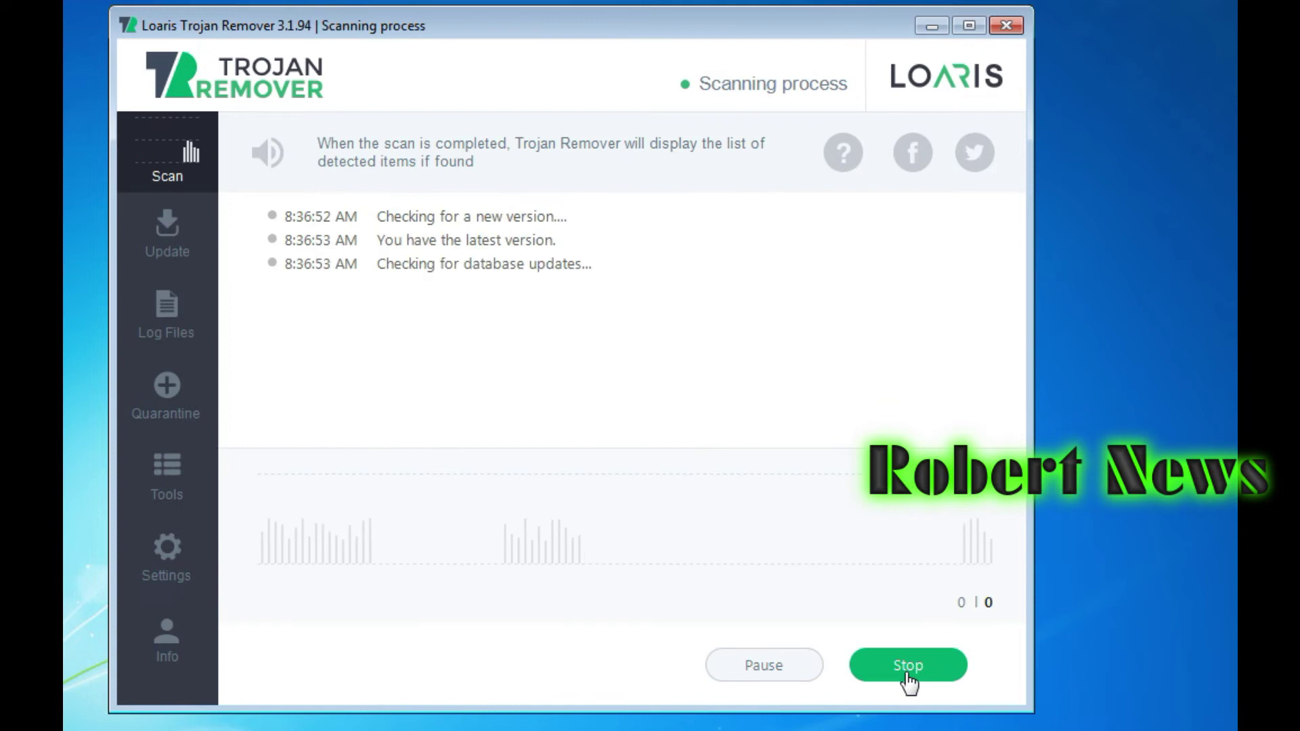
pyautogui.click(905, 673)
pyautogui.click(592, 441)
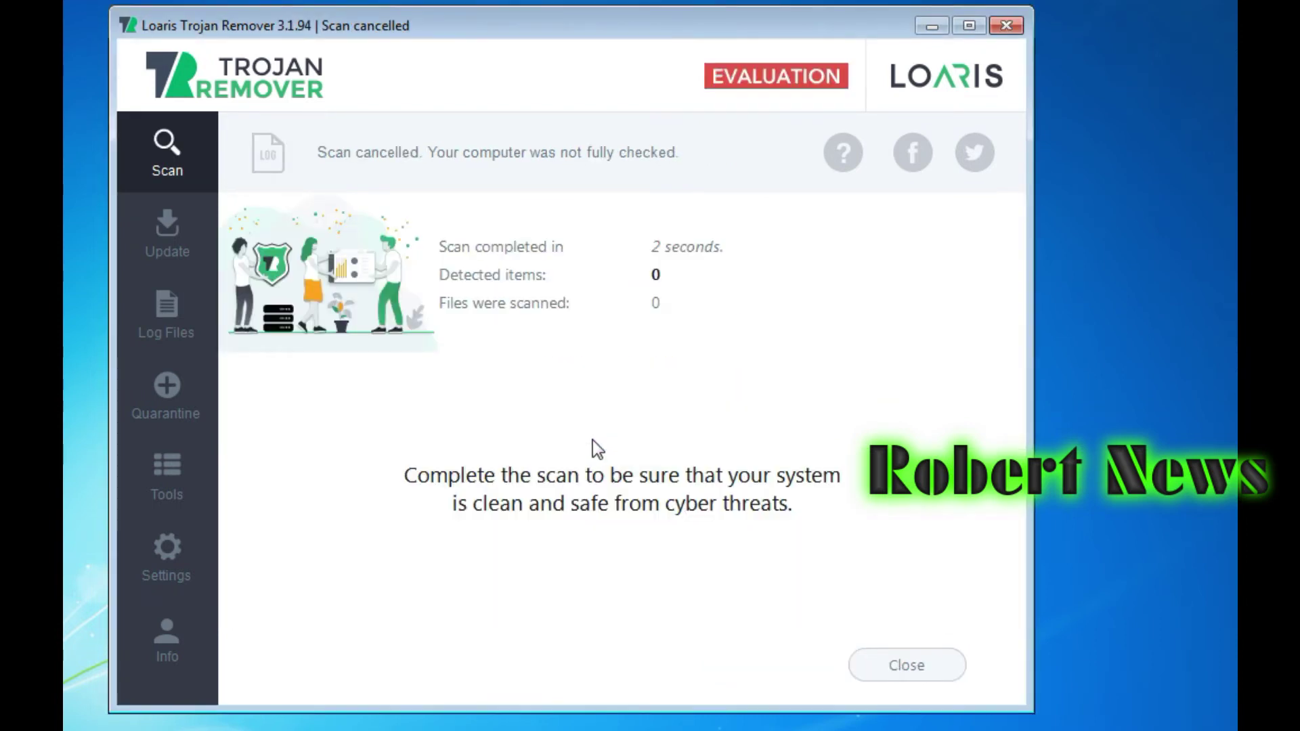
pyautogui.click(183, 148)
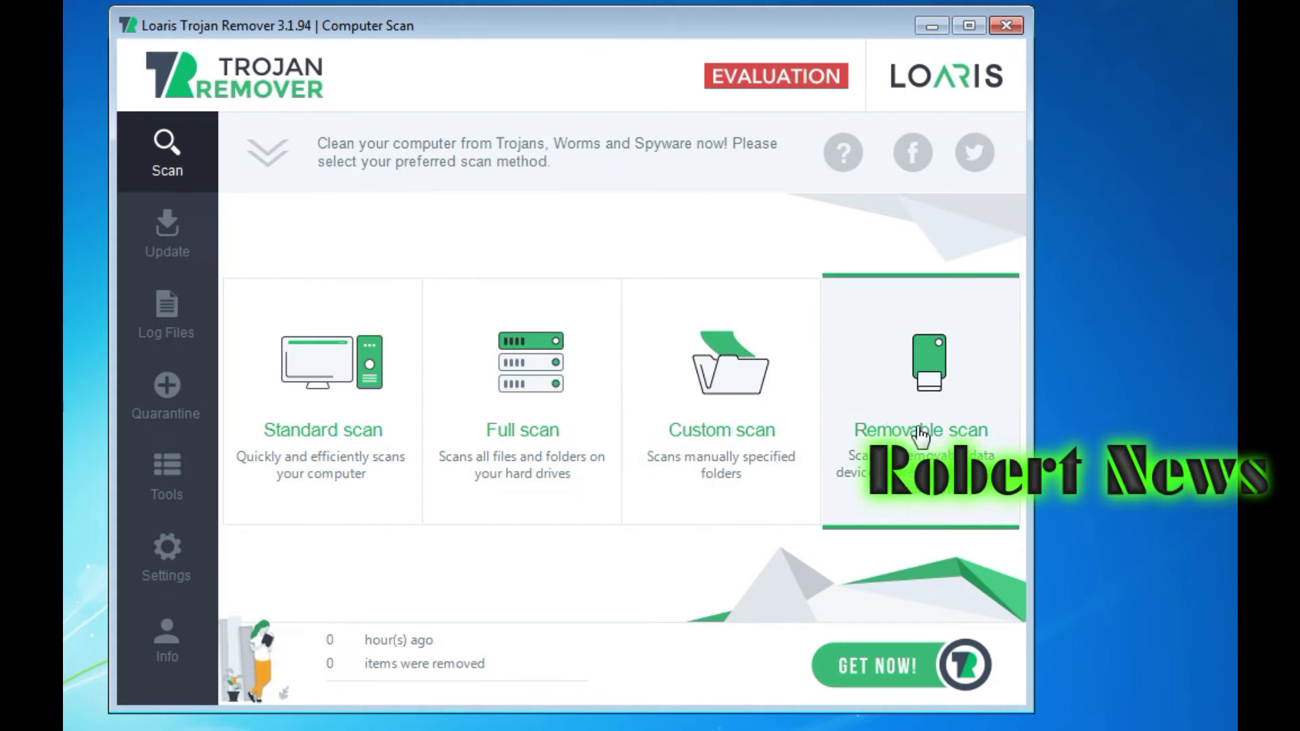
# - Run an update check confirming the latest version and an up-to-date signature database
pyautogui.click(166, 252)
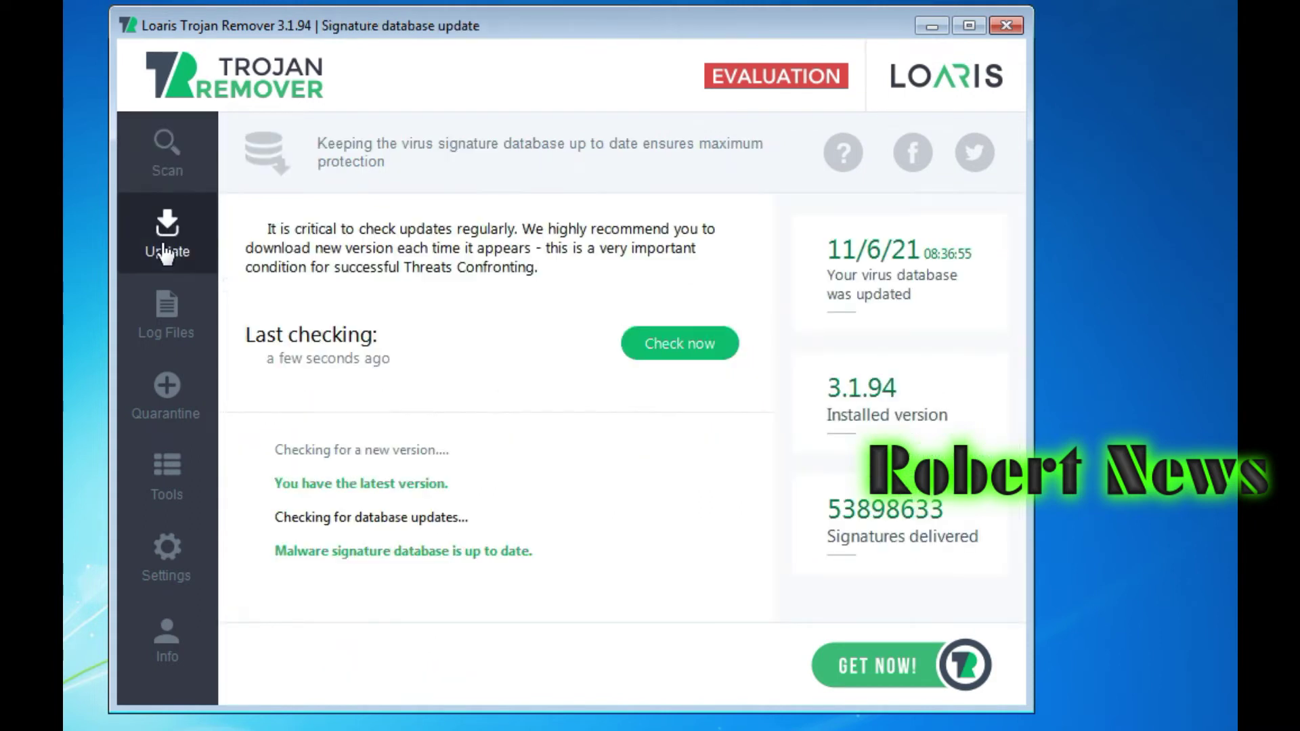
pyautogui.click(682, 351)
# - Delete the 8:36:33 and 8:34:25 logs from Log Files, leaving three logs
pyautogui.click(168, 335)
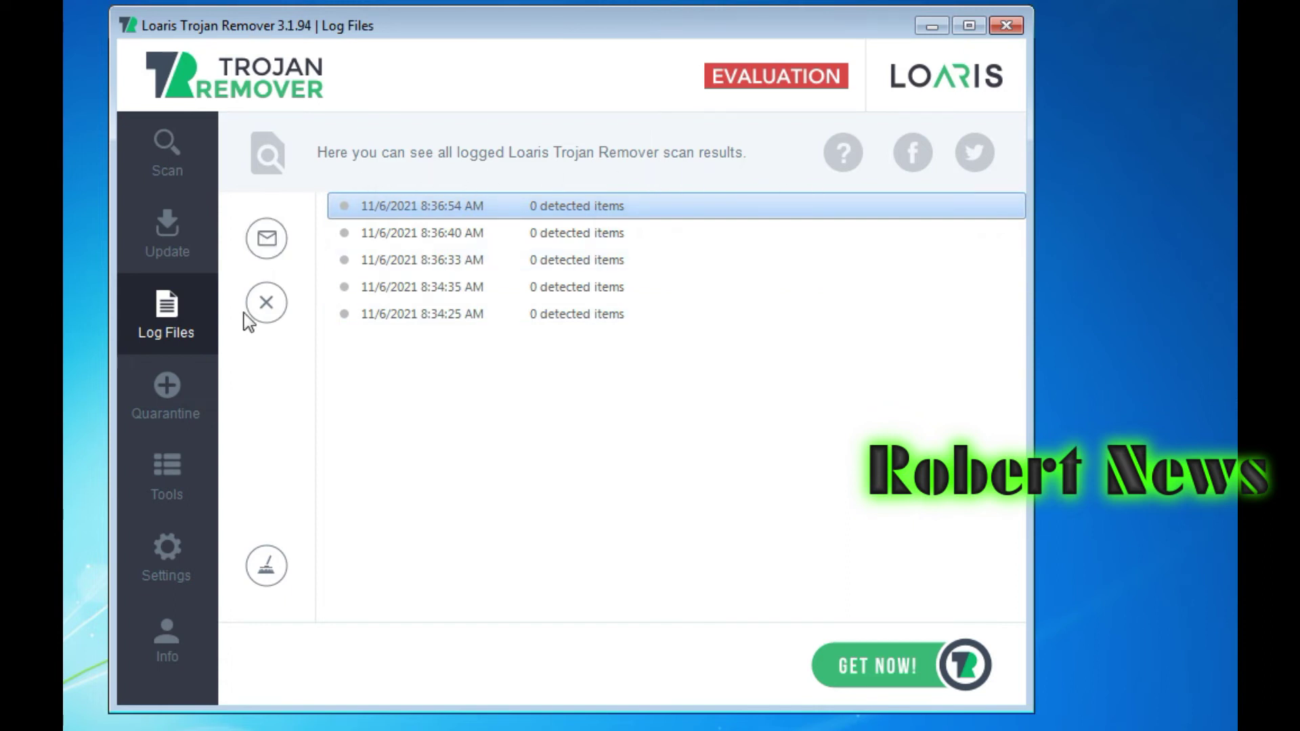
pyautogui.click(350, 267)
pyautogui.click(268, 304)
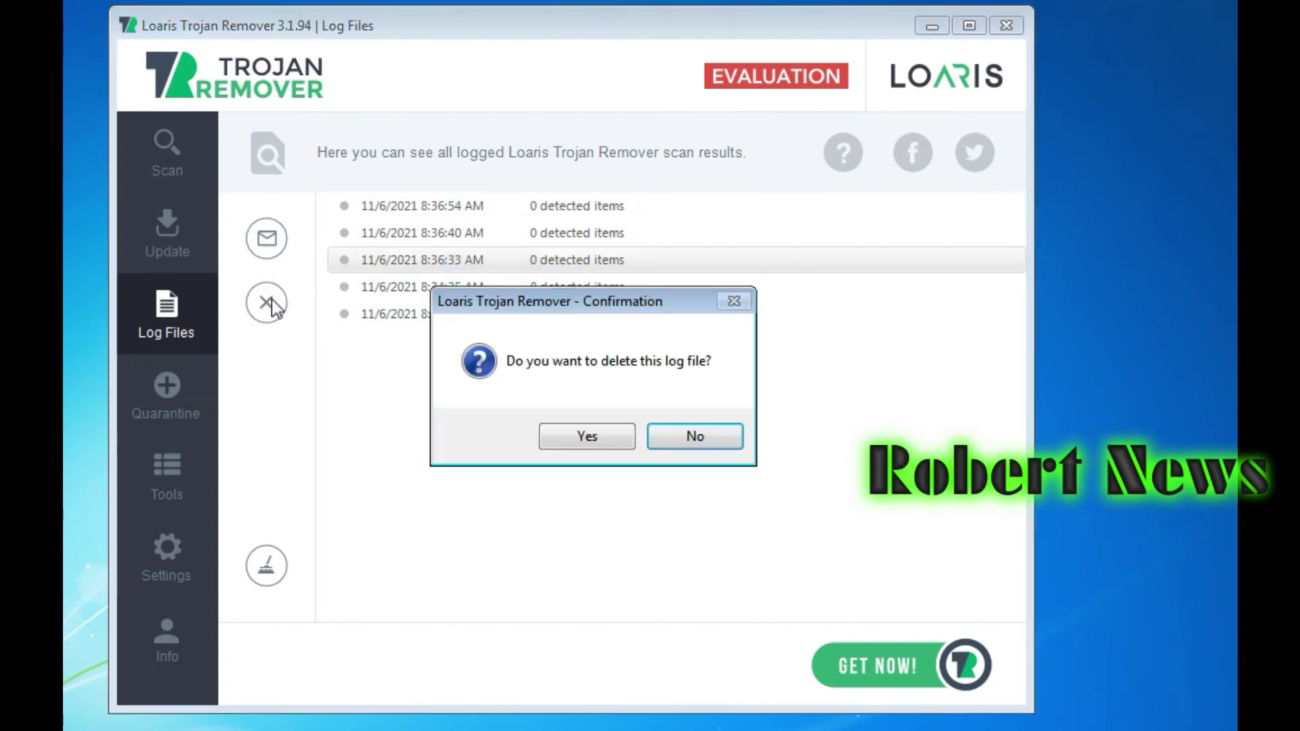
pyautogui.click(561, 440)
pyautogui.click(445, 288)
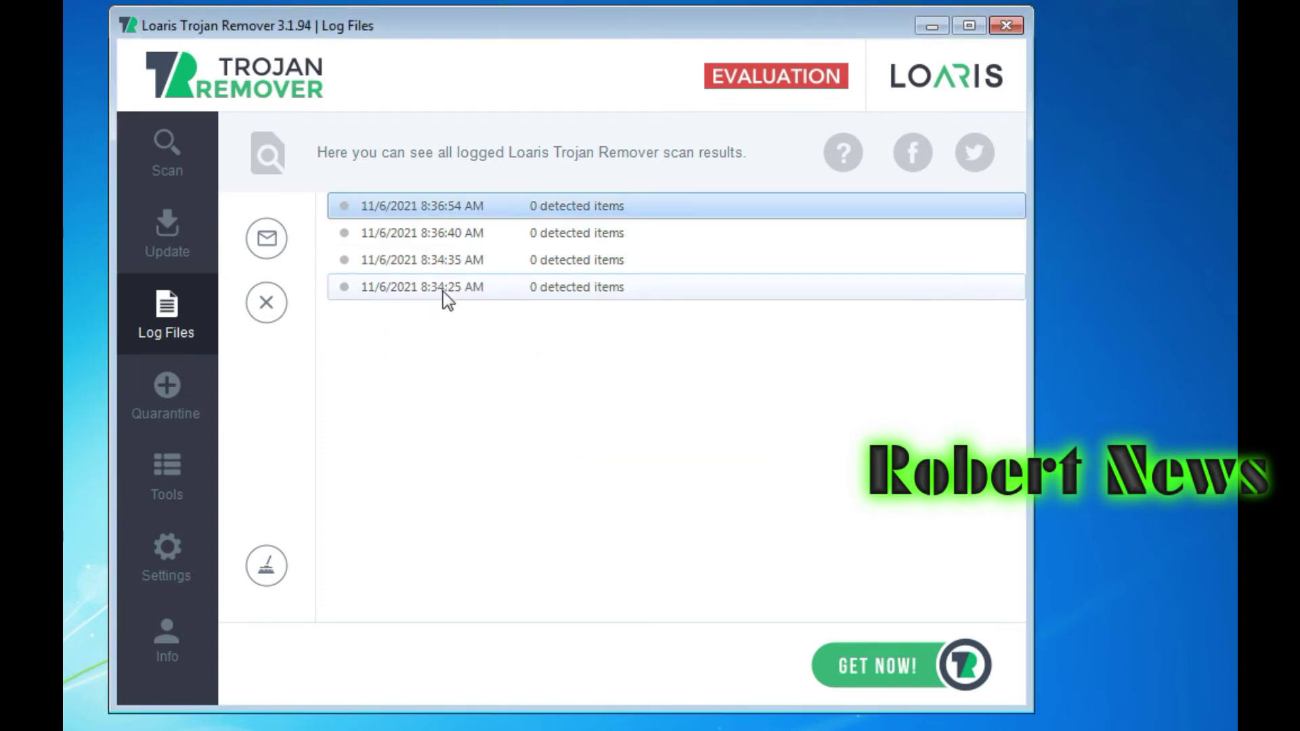
pyautogui.click(272, 309)
pyautogui.click(589, 439)
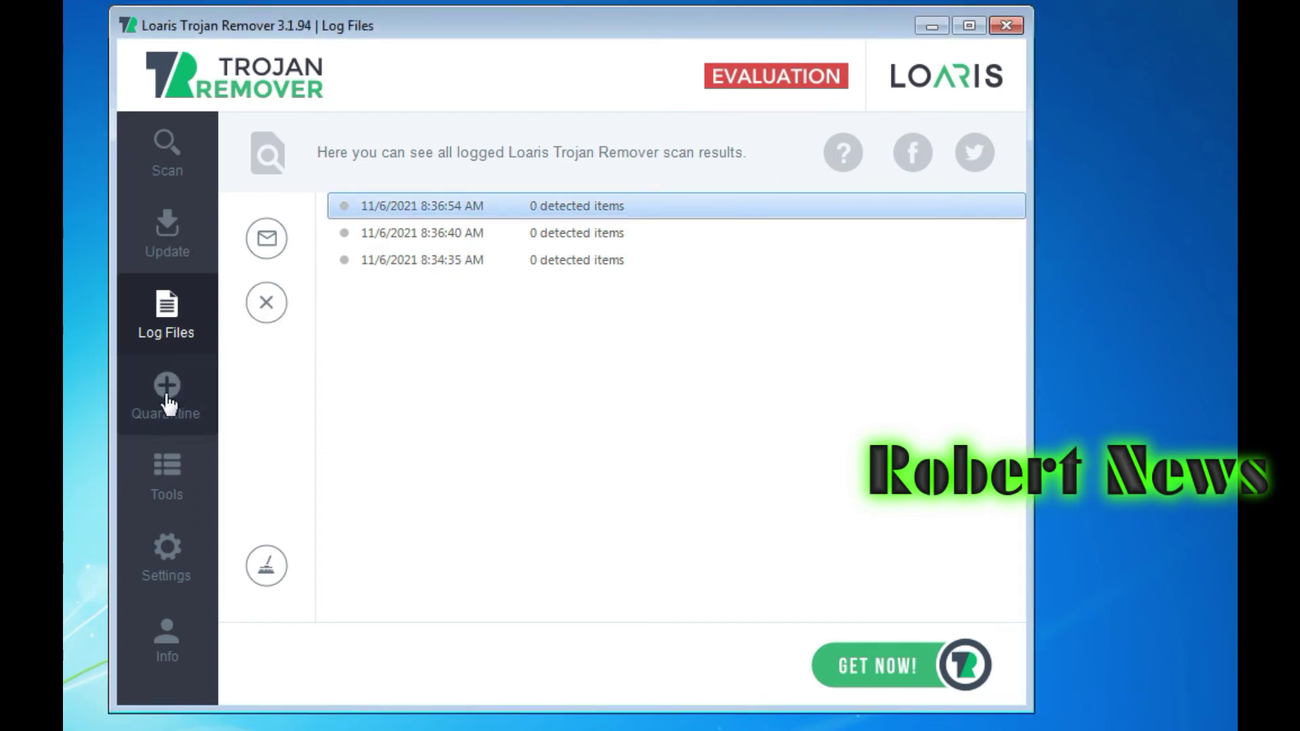
# - View the empty quarantine, then reset the browser settings from Tools
pyautogui.click(167, 403)
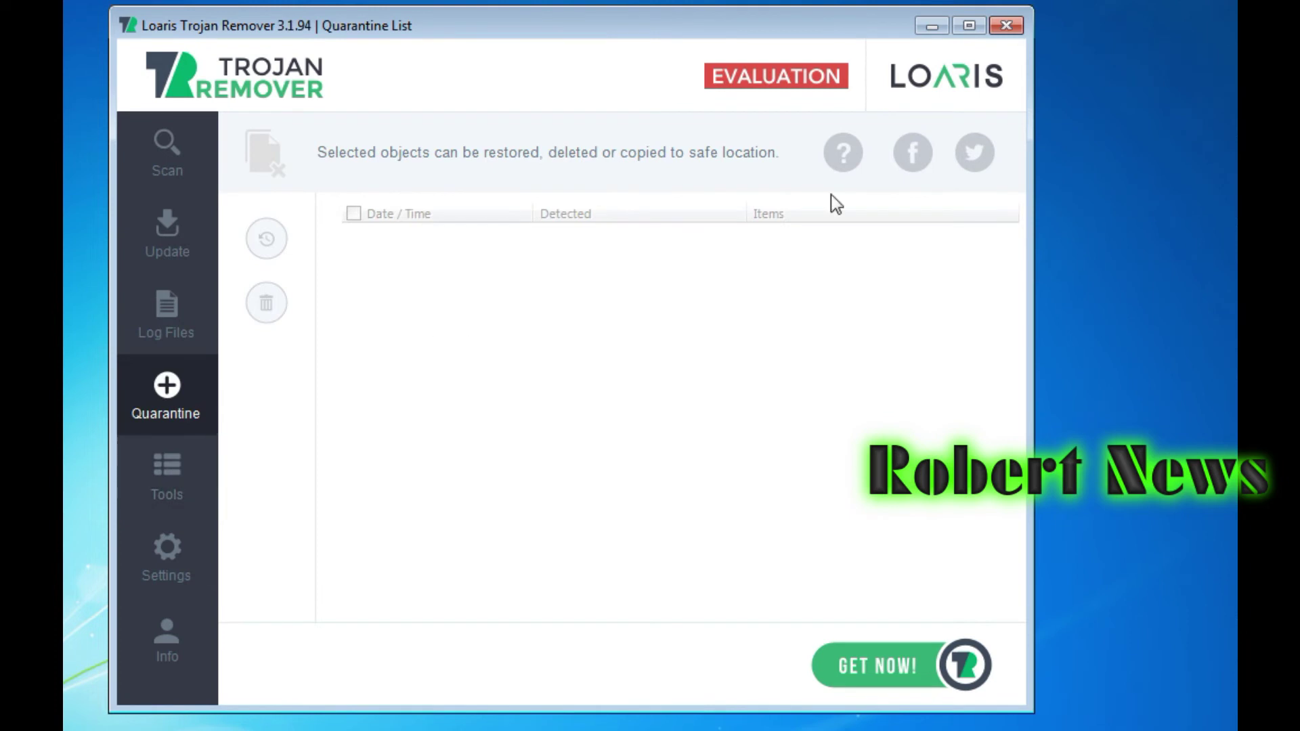
pyautogui.click(175, 483)
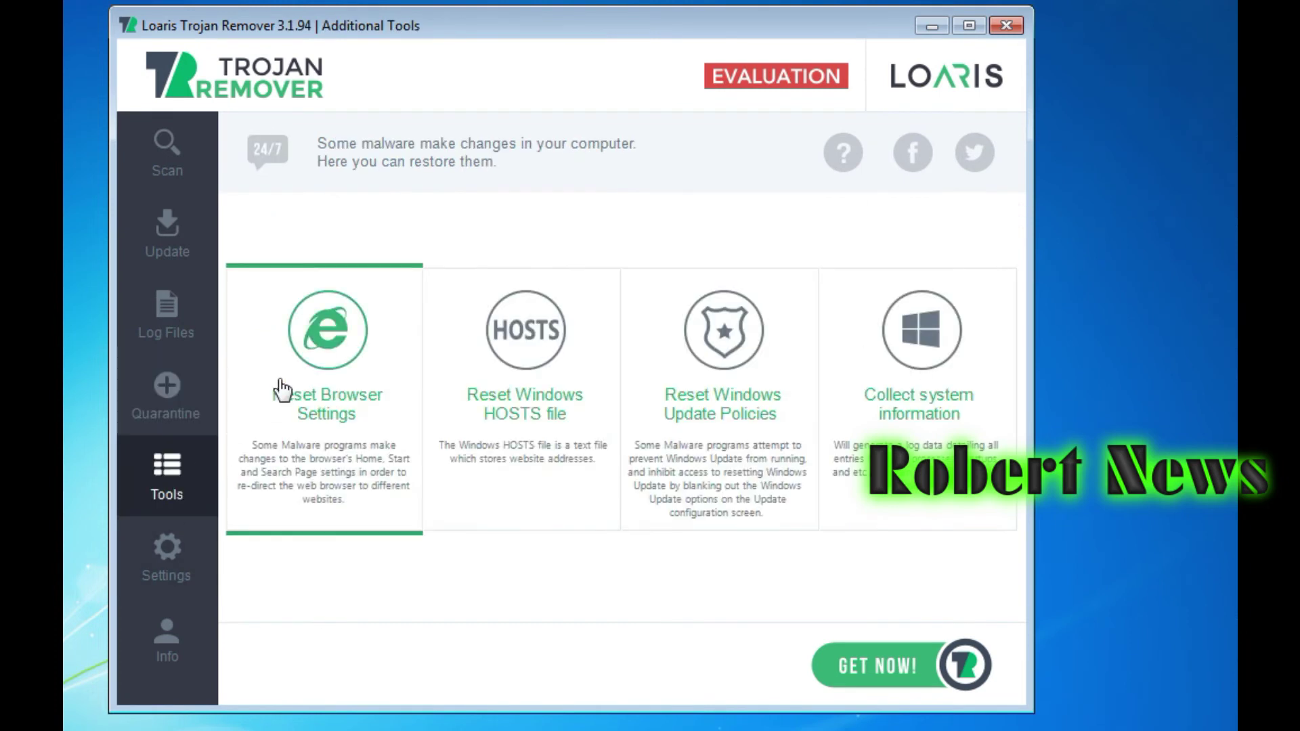
pyautogui.click(329, 321)
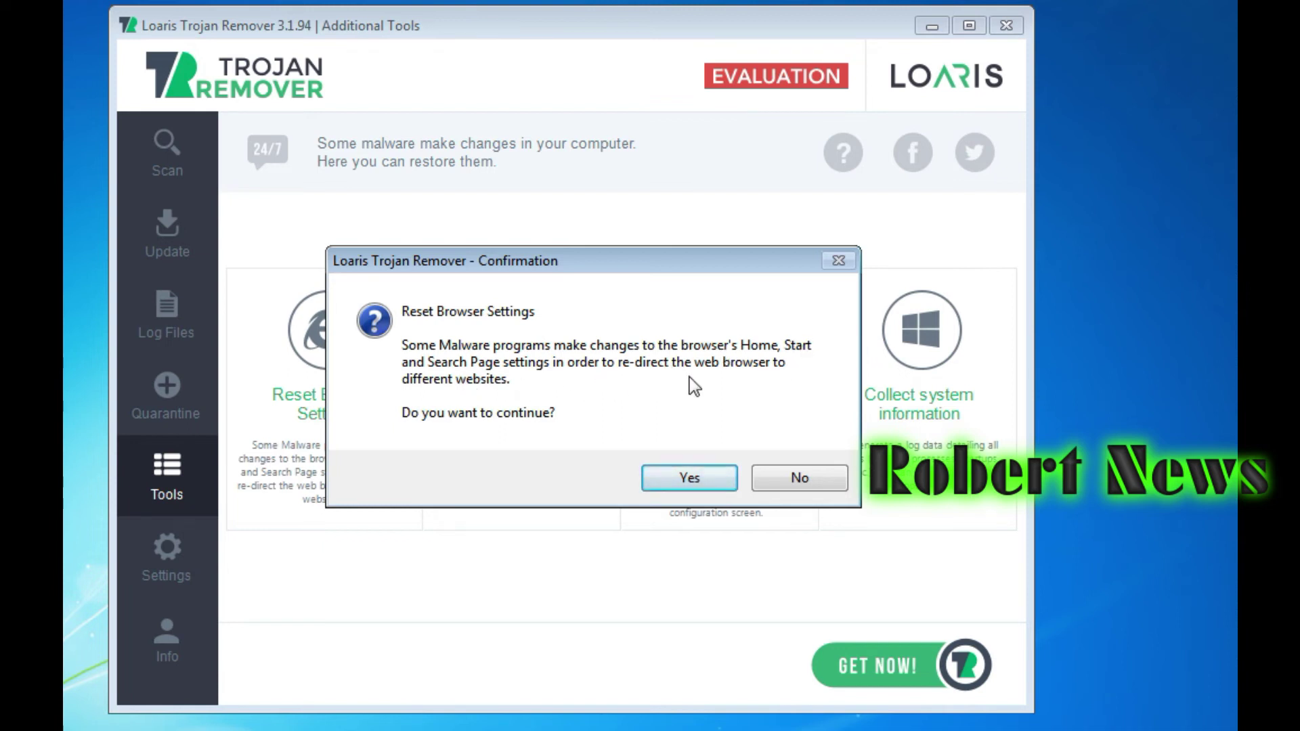
pyautogui.click(689, 478)
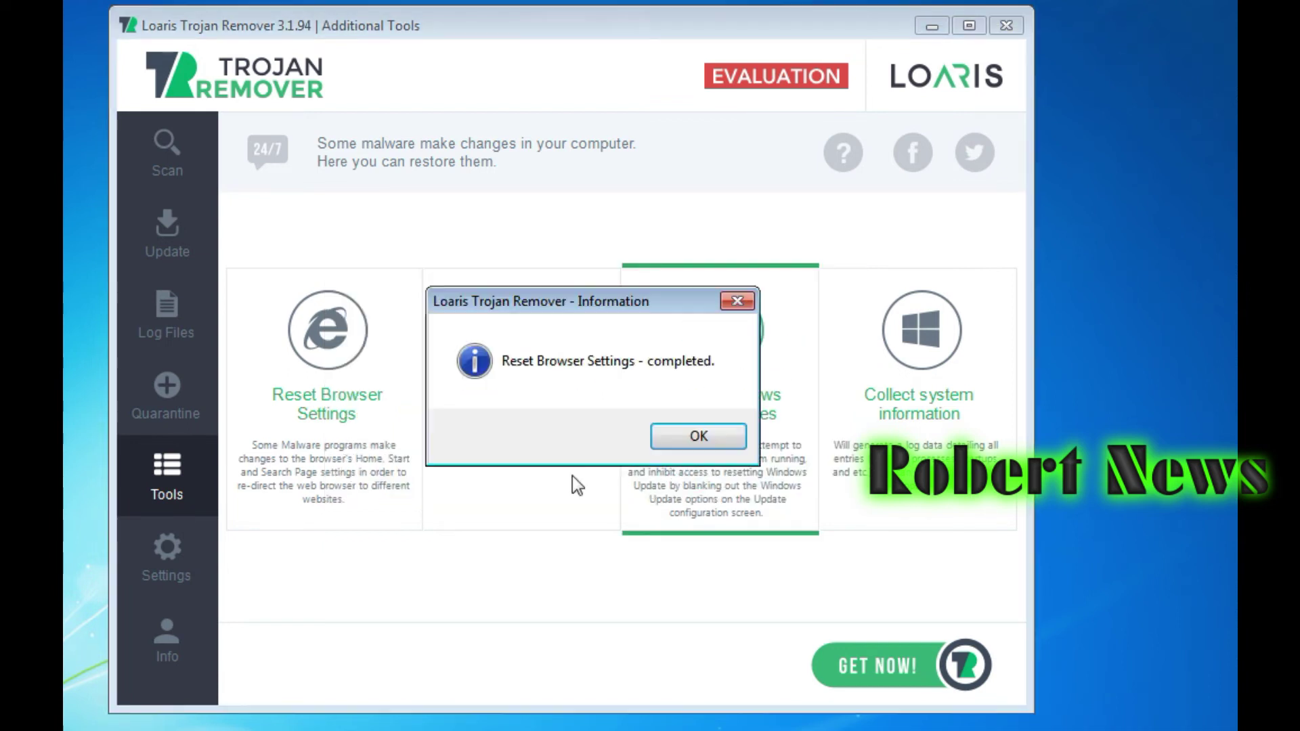
pyautogui.click(681, 436)
# - Answer the Windows HOSTS file and Windows Update policies reset prompts
pyautogui.click(527, 363)
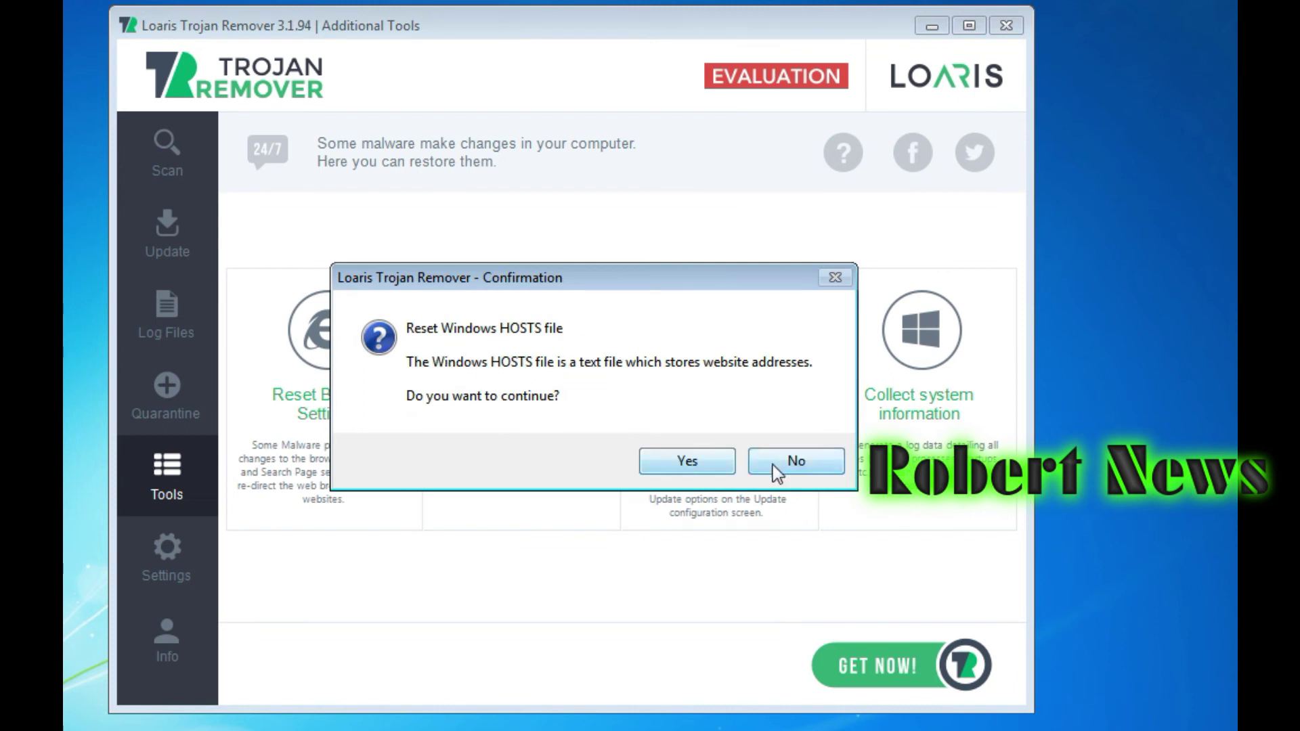
pyautogui.click(687, 461)
pyautogui.click(701, 387)
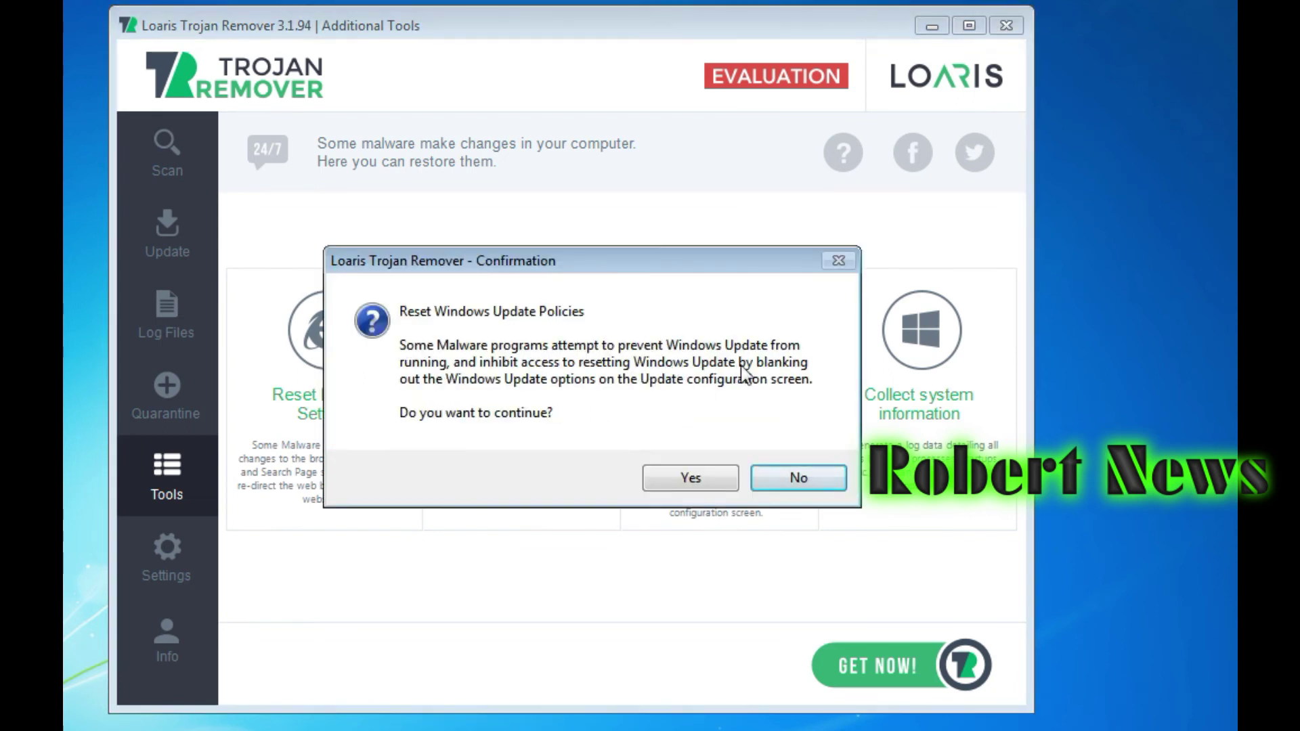
pyautogui.click(797, 477)
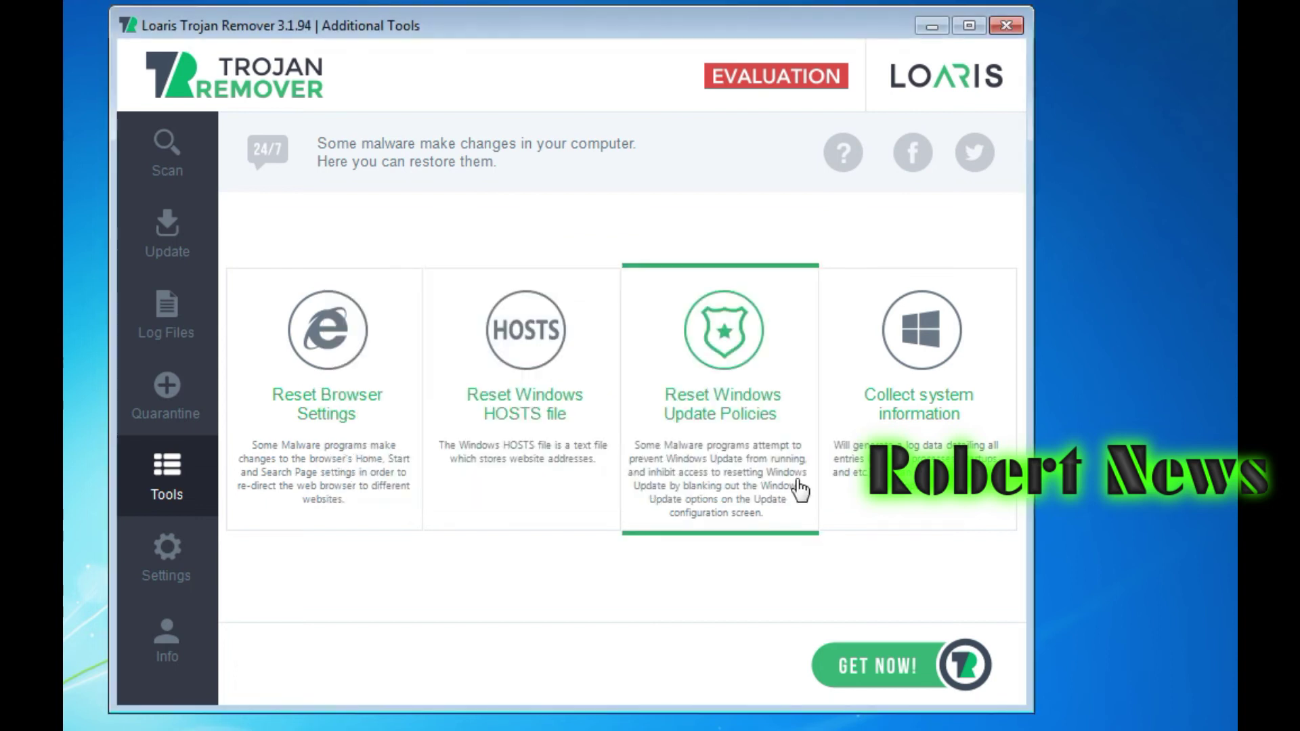
# - Collect the running-processes system information report, then stop the collection
pyautogui.click(915, 371)
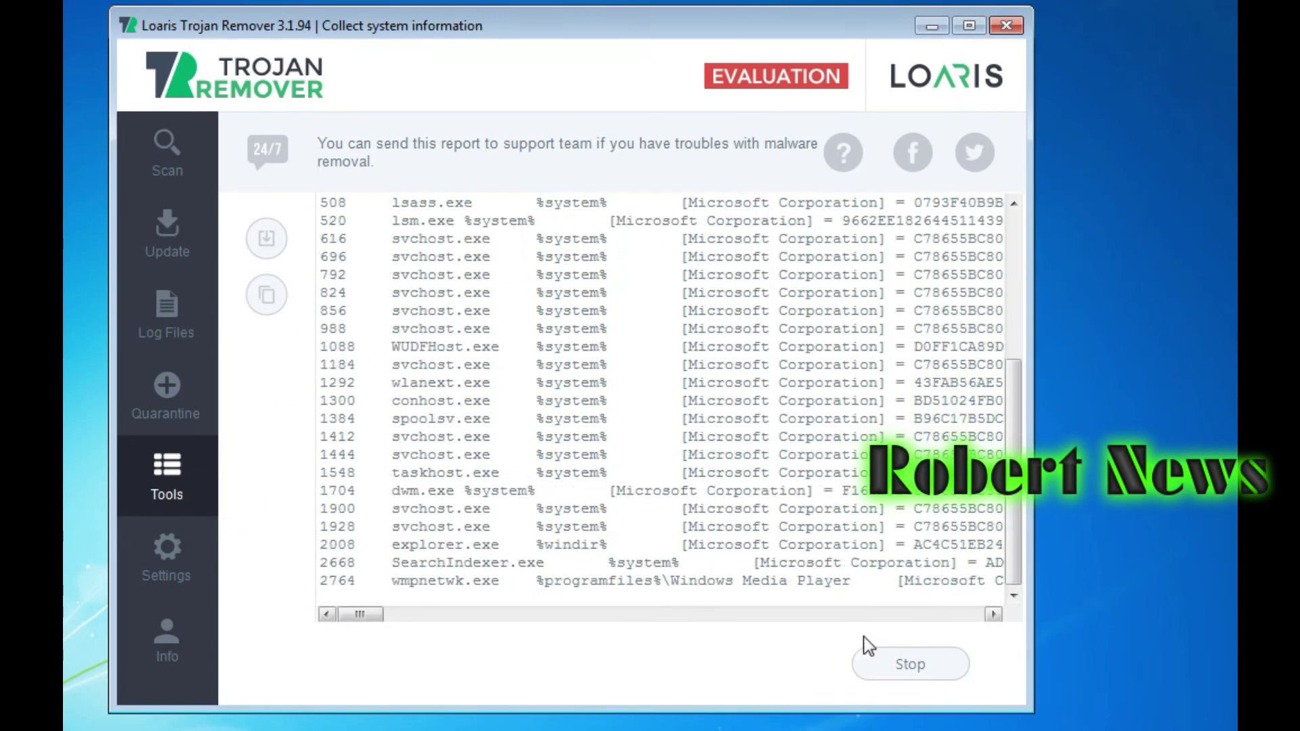
pyautogui.click(910, 671)
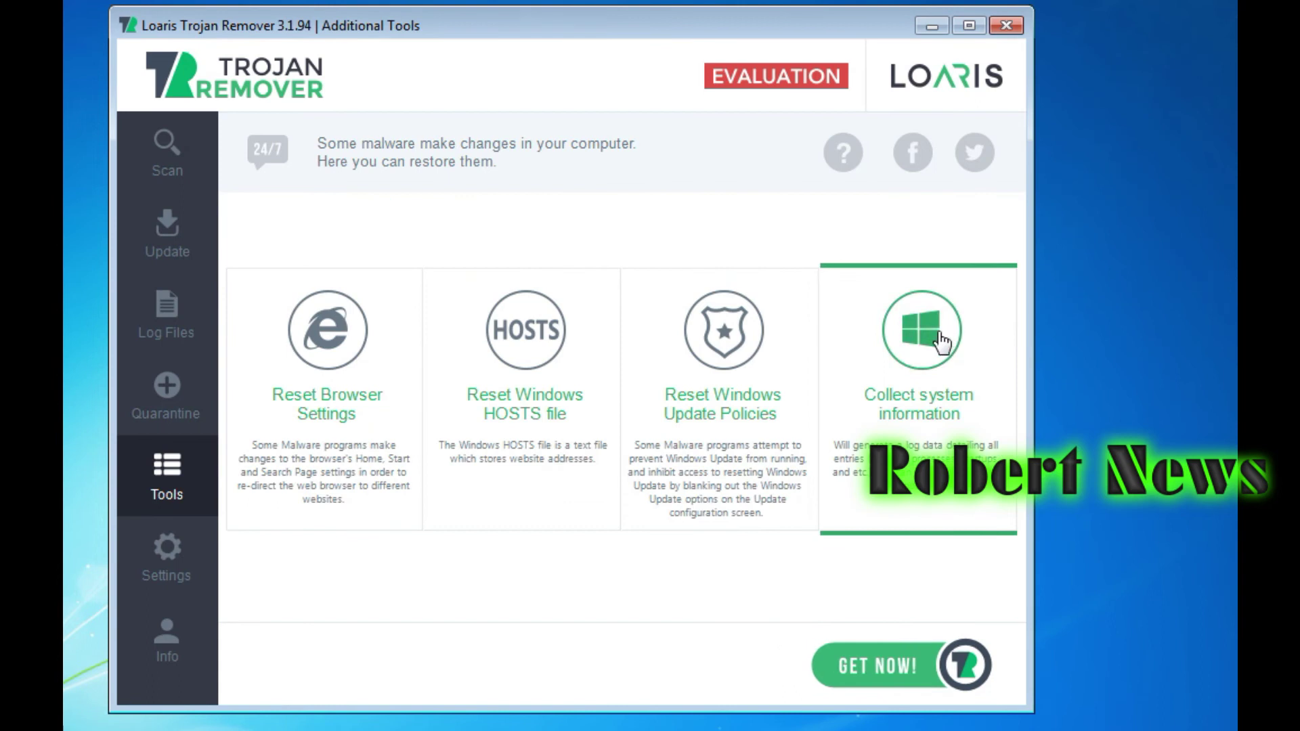
pyautogui.click(914, 371)
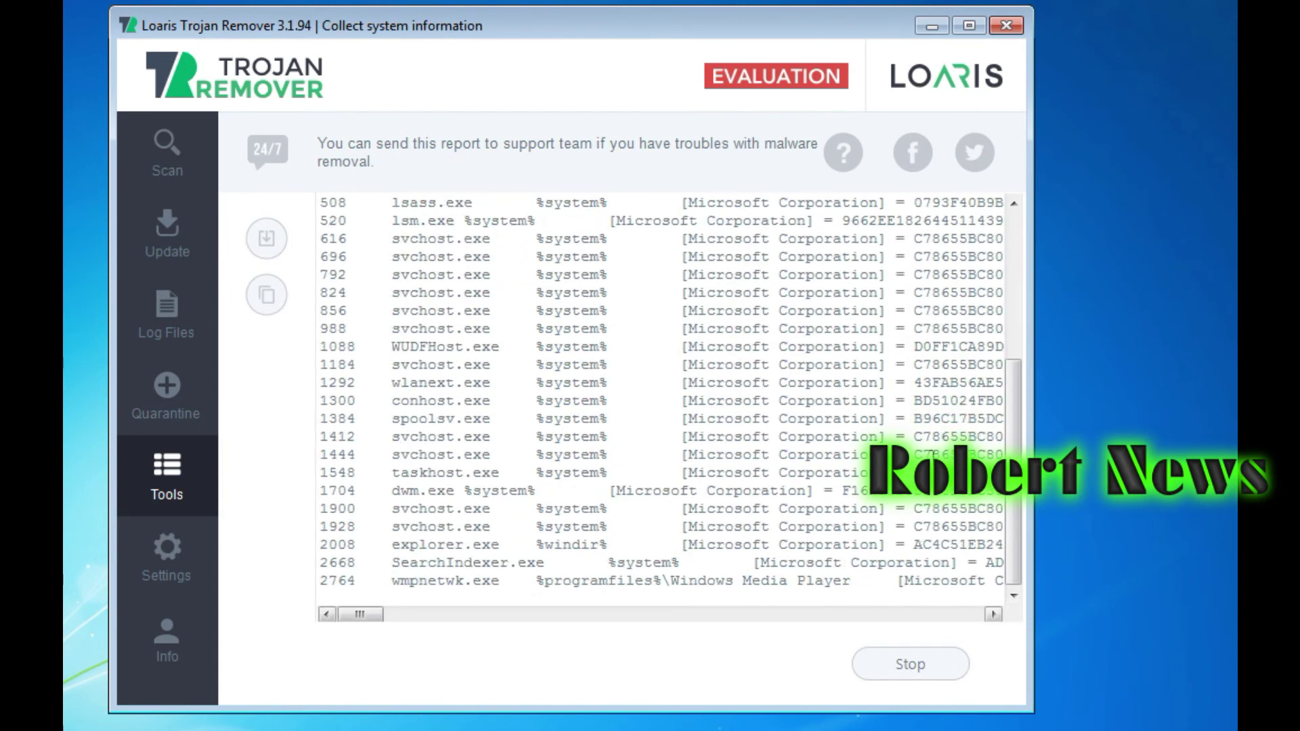
pyautogui.moveTo(1013, 488); pyautogui.dragTo(1031, 298)
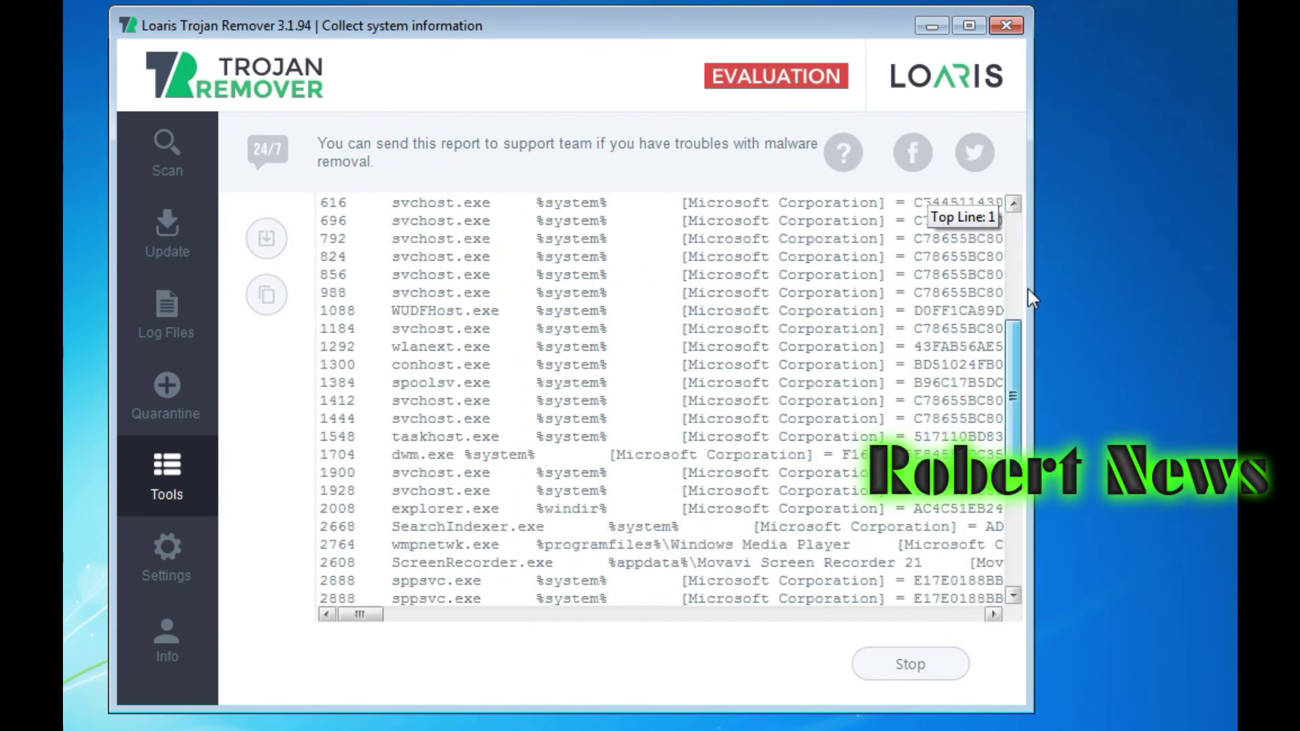
pyautogui.click(910, 664)
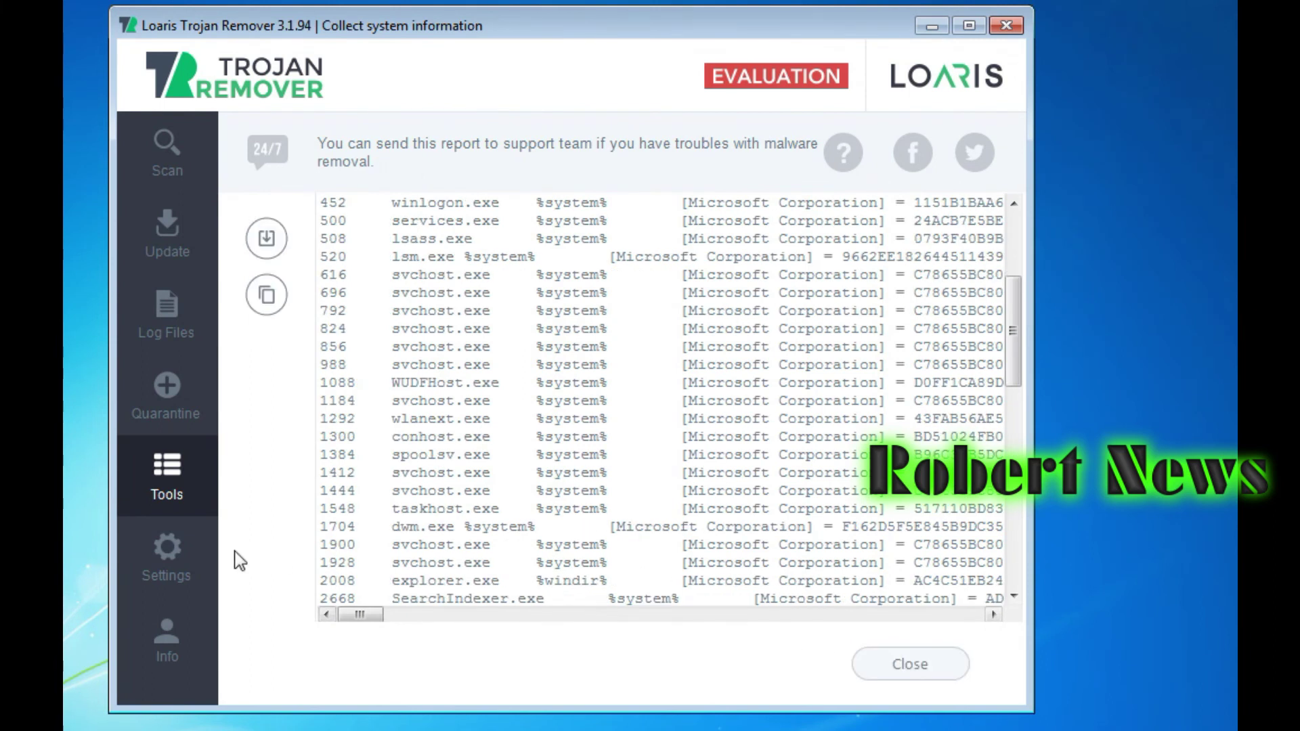
pyautogui.click(167, 553)
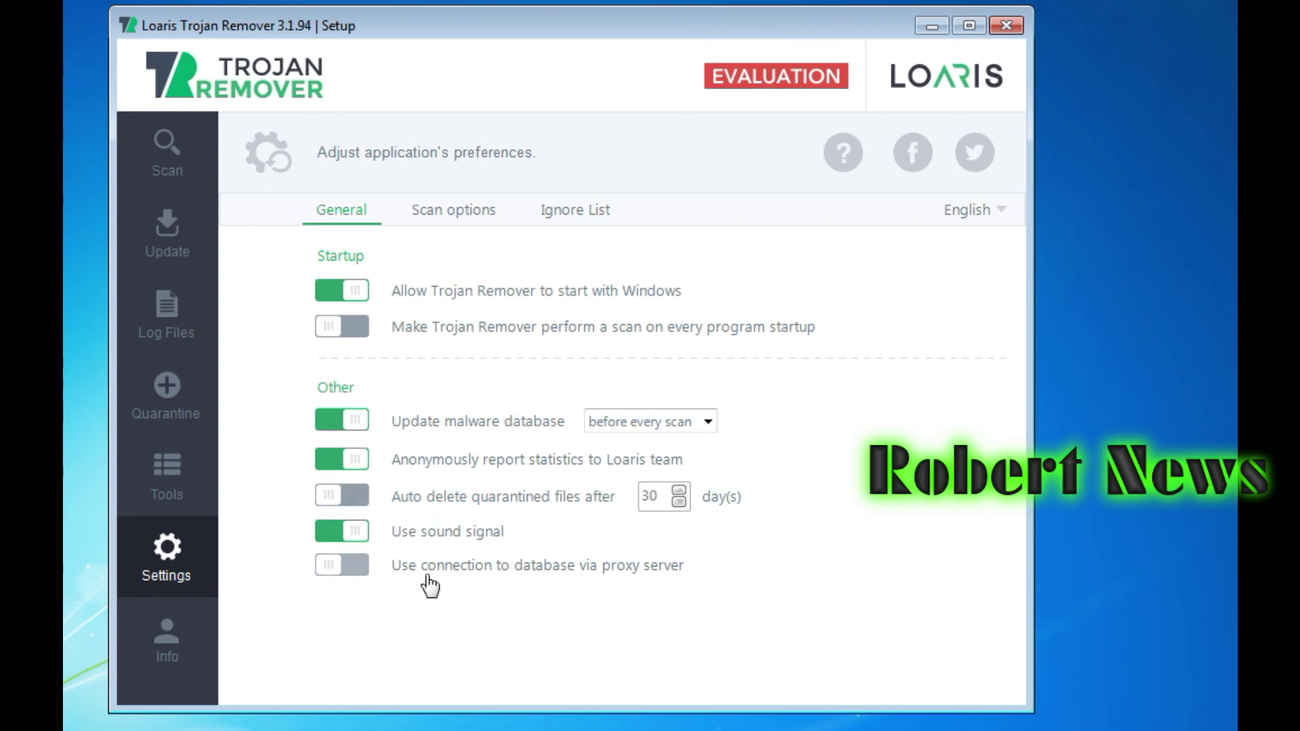
# - Review Scan options, keeping heuristics at Low and toggling Deep scan on then off
pyautogui.click(486, 223)
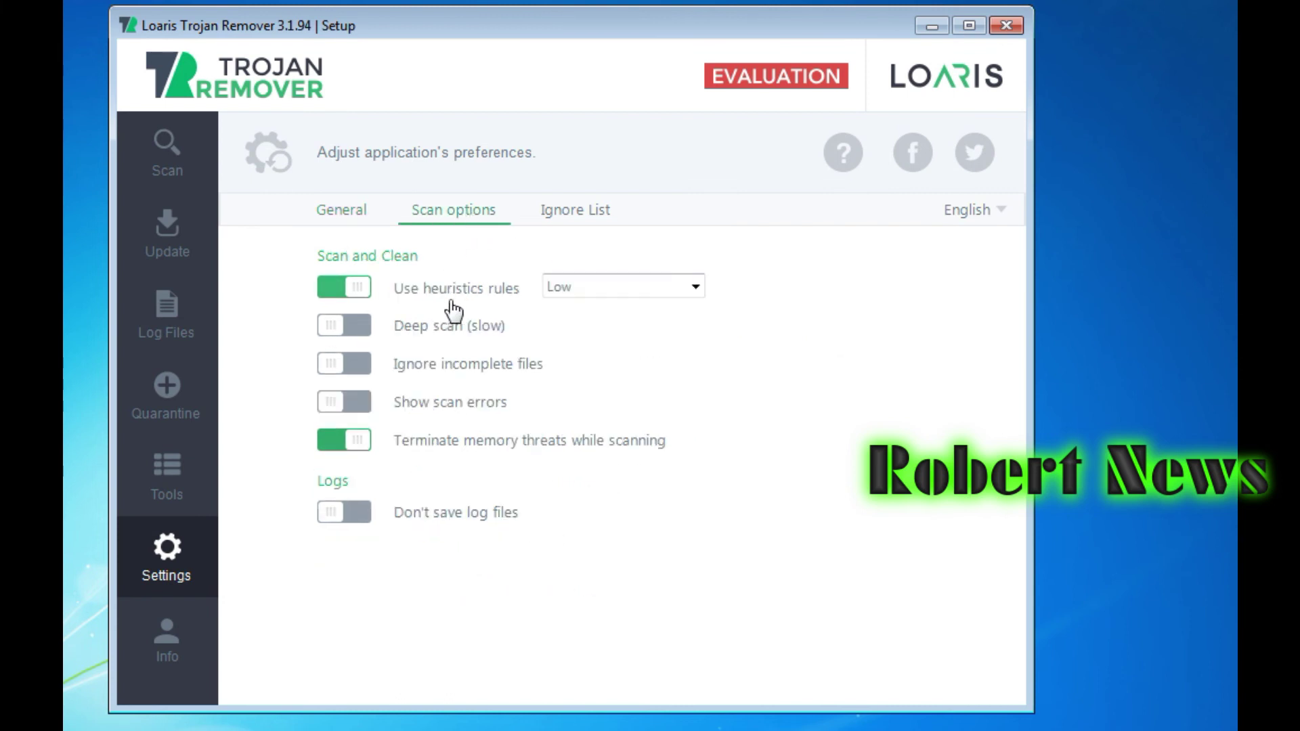
pyautogui.click(559, 290)
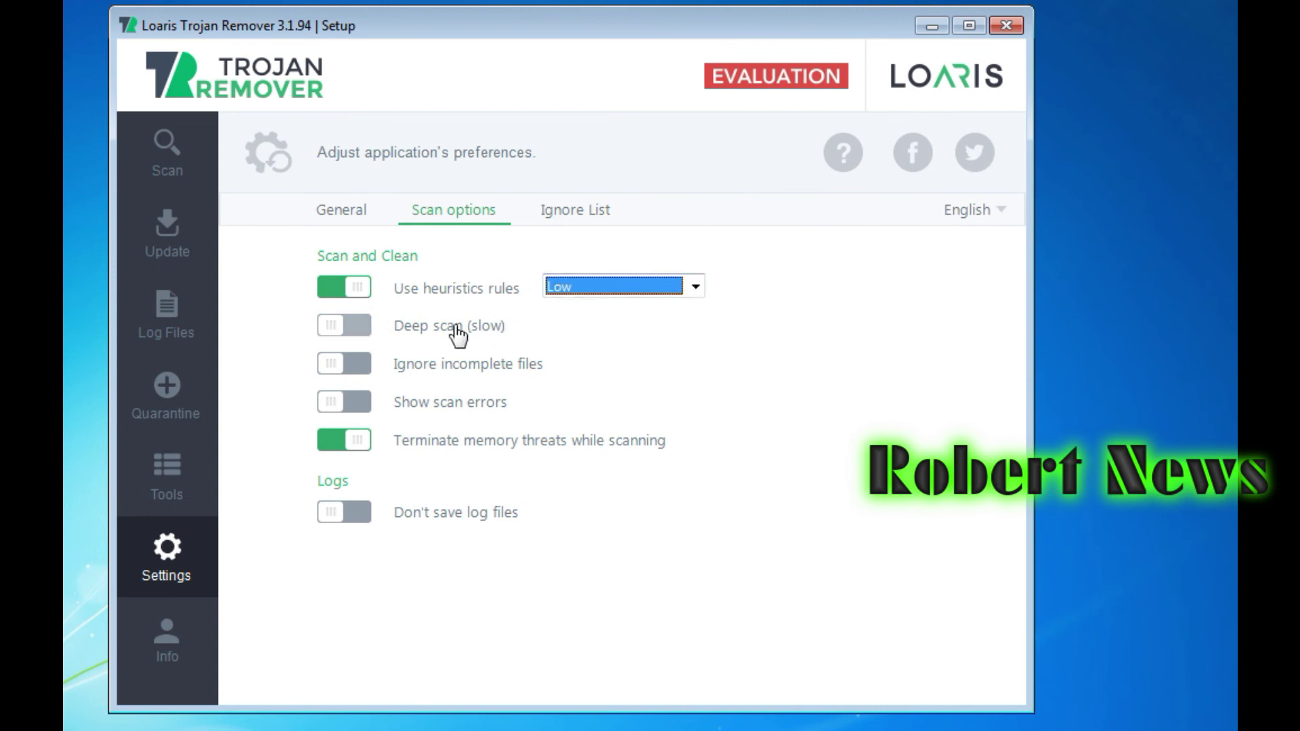
pyautogui.click(353, 328)
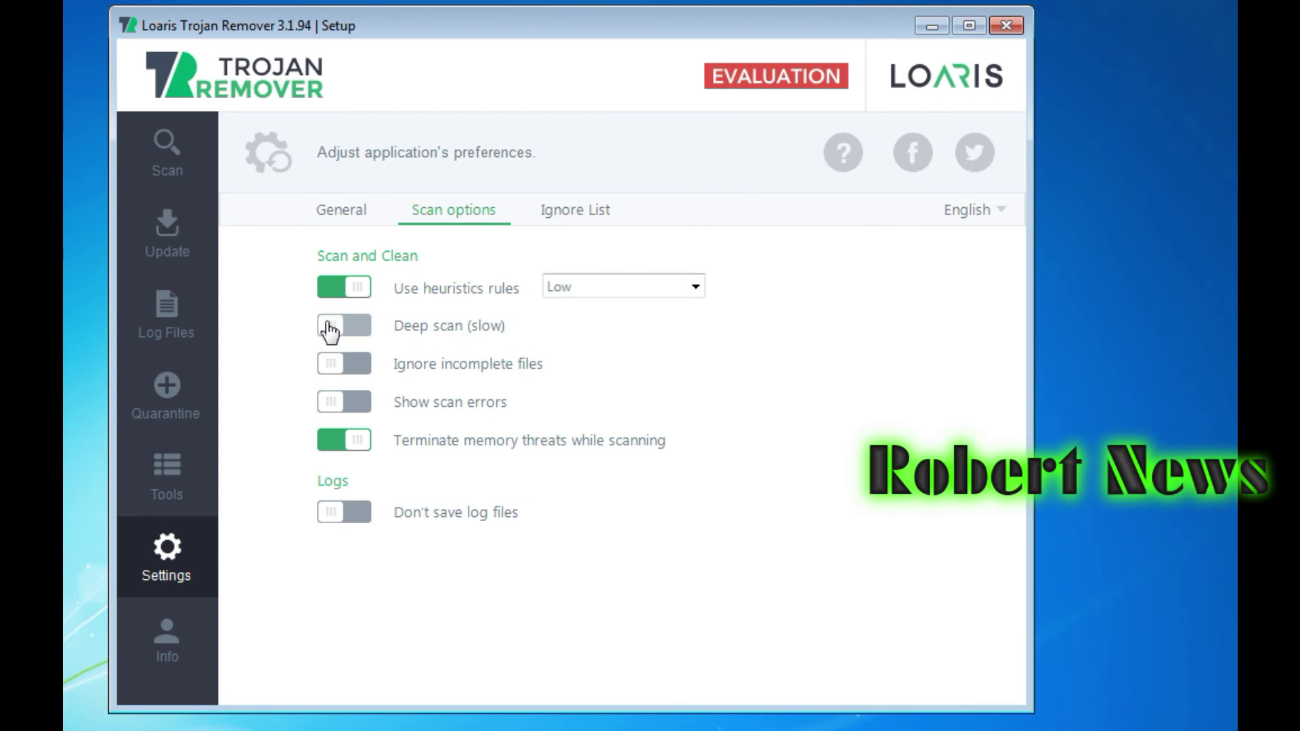
pyautogui.click(364, 368)
pyautogui.click(330, 366)
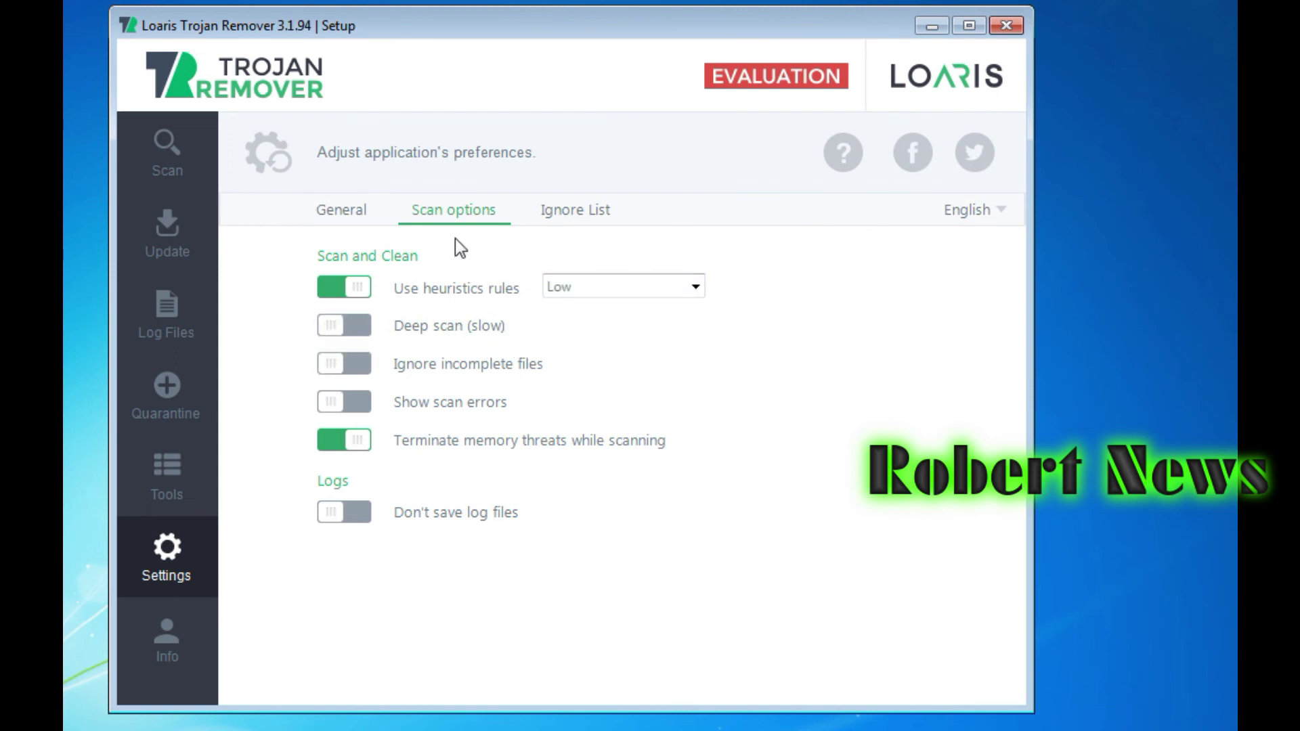
# - Add the C:\combofix\ folder to the ignore list
pyautogui.click(593, 214)
pyautogui.click(268, 273)
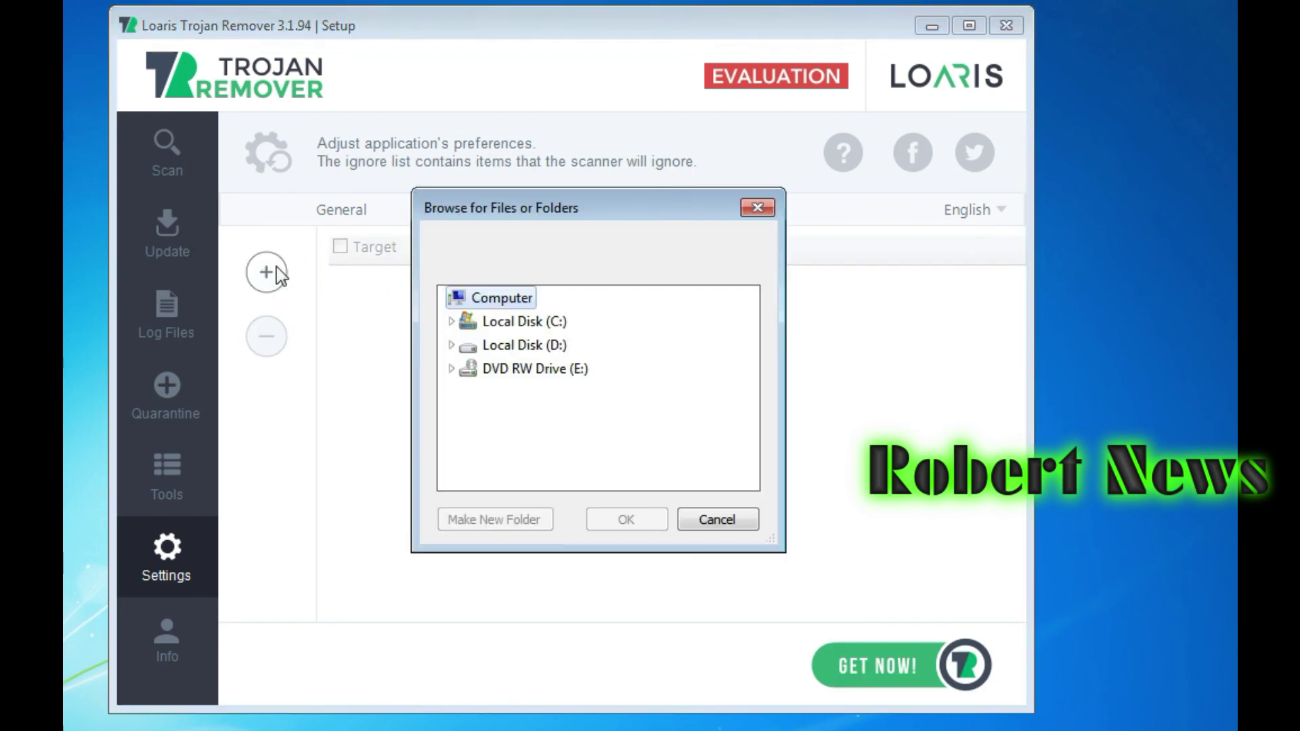
pyautogui.doubleClick(523, 321)
pyautogui.doubleClick(525, 345)
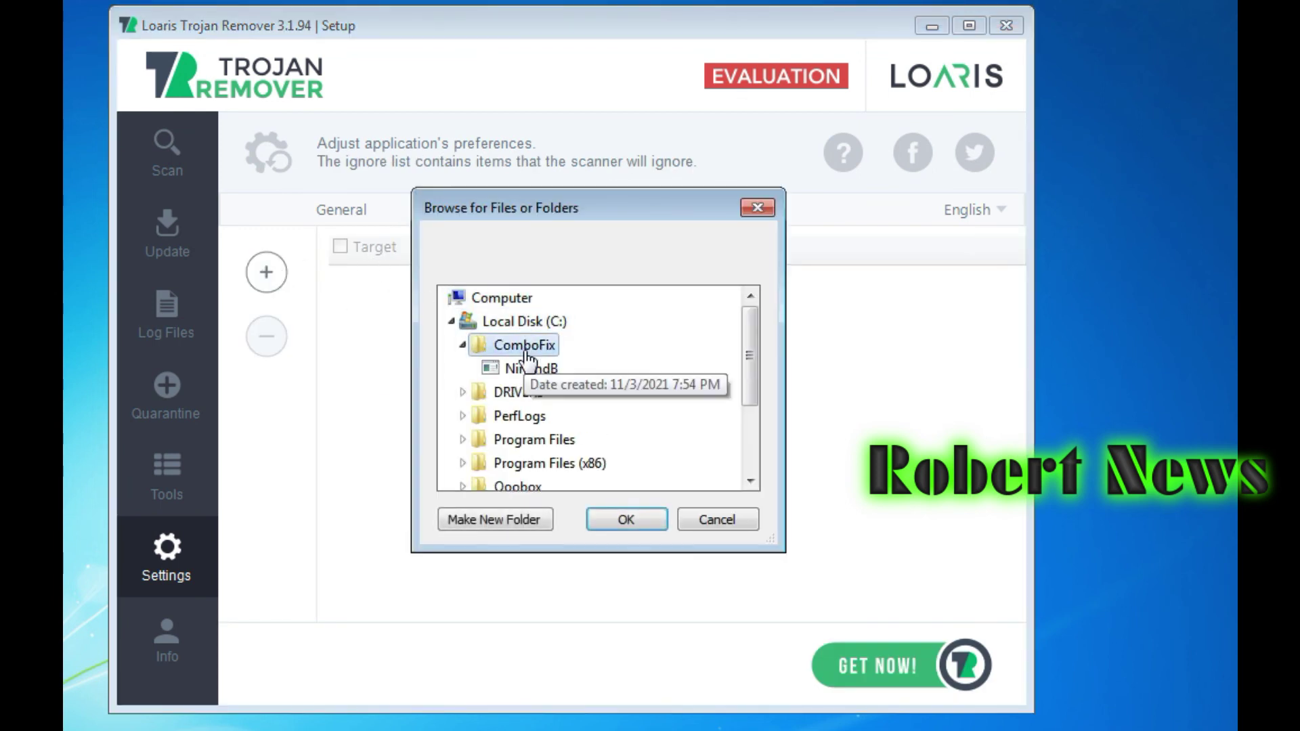
pyautogui.click(613, 521)
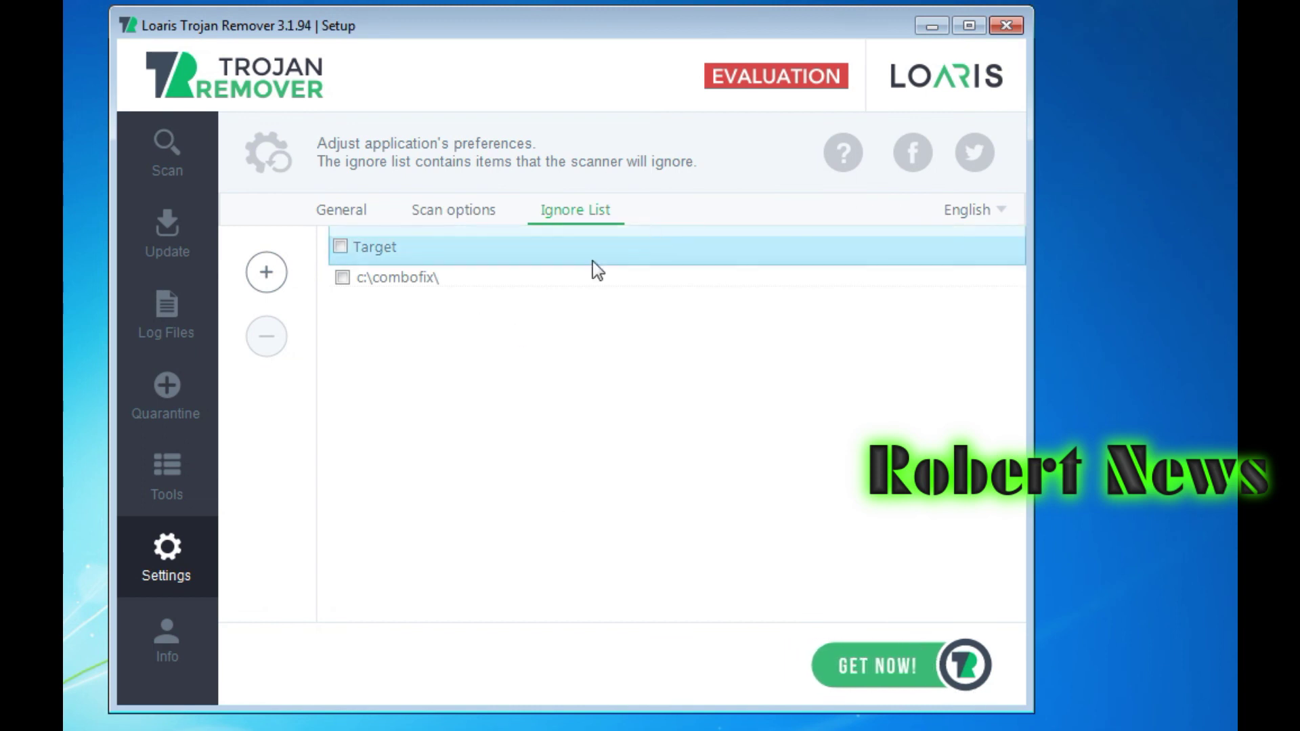
# - View the Info page, then start a new computer scan
pyautogui.click(164, 630)
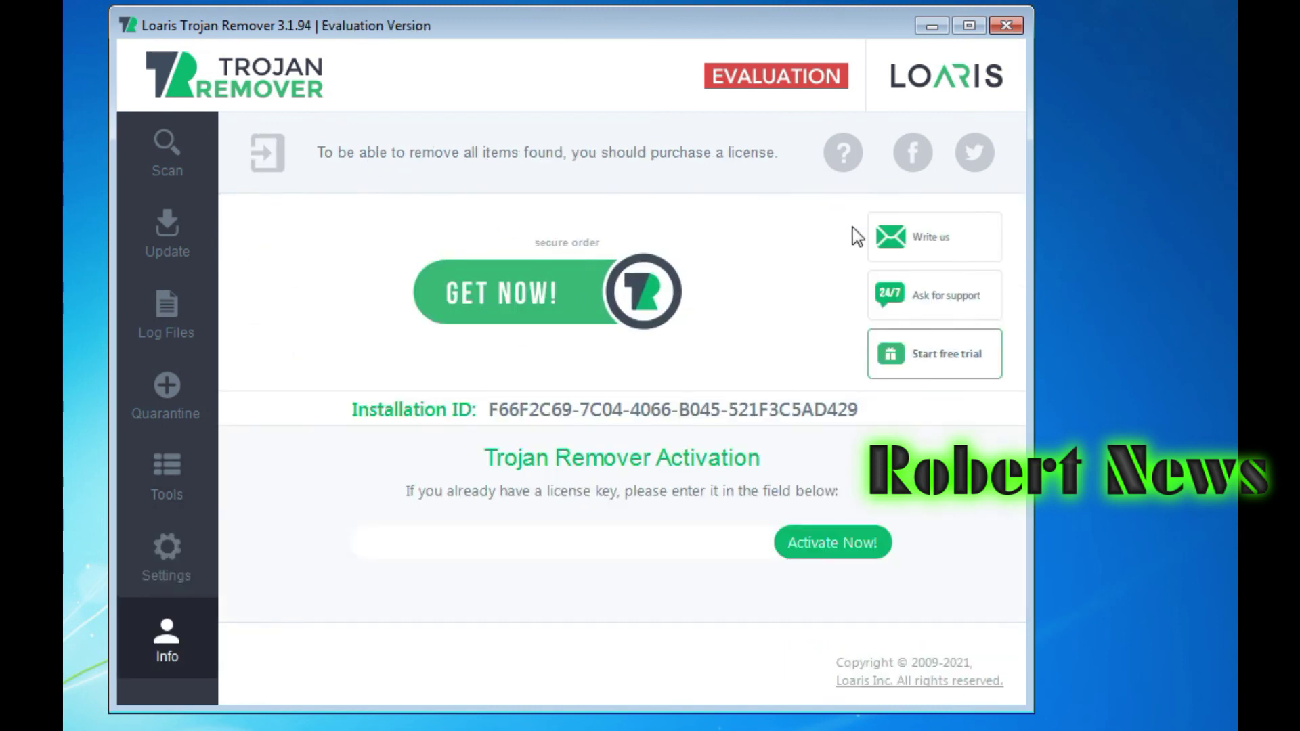
pyautogui.click(167, 160)
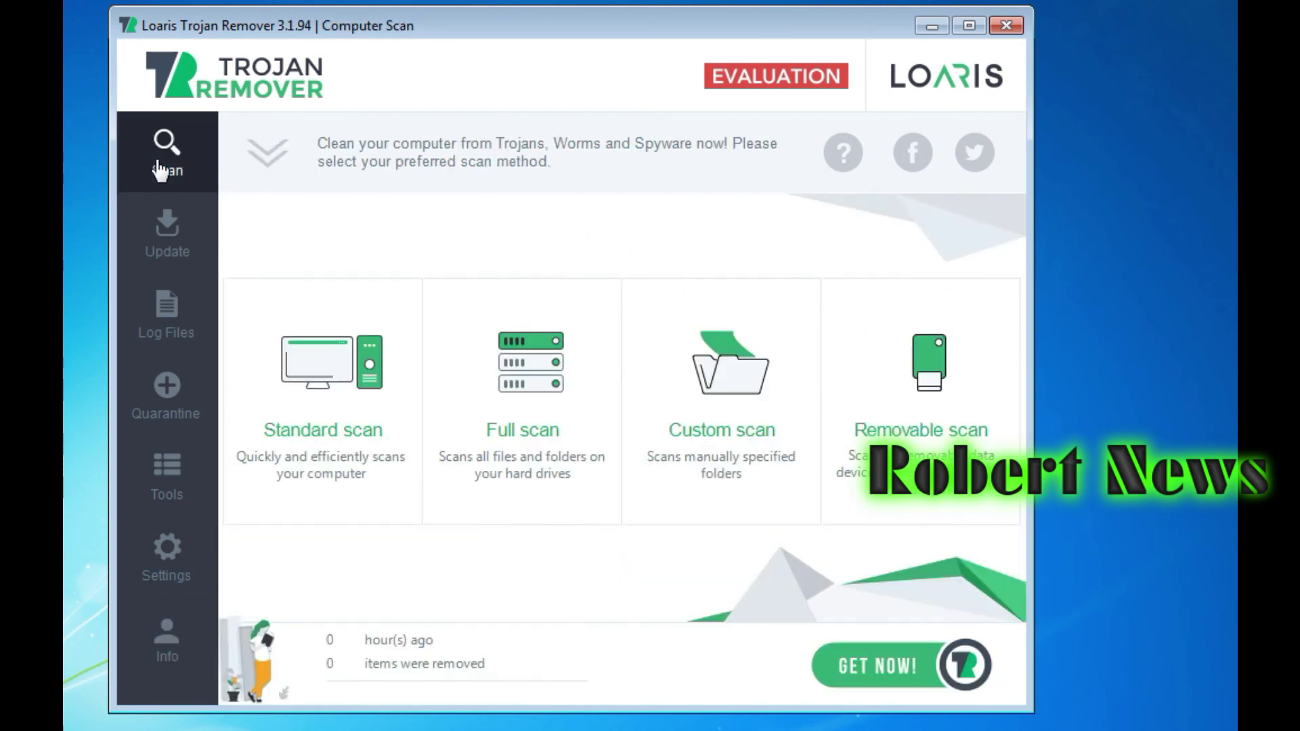
pyautogui.click(521, 409)
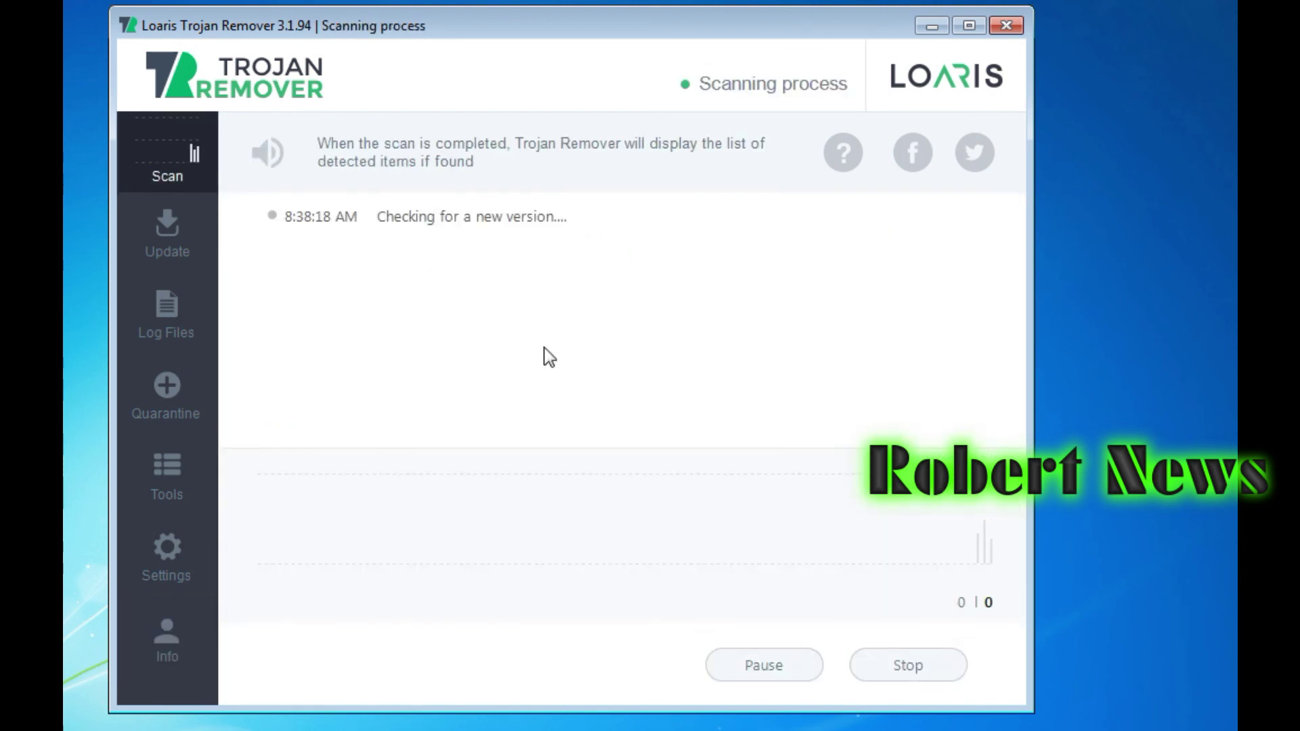